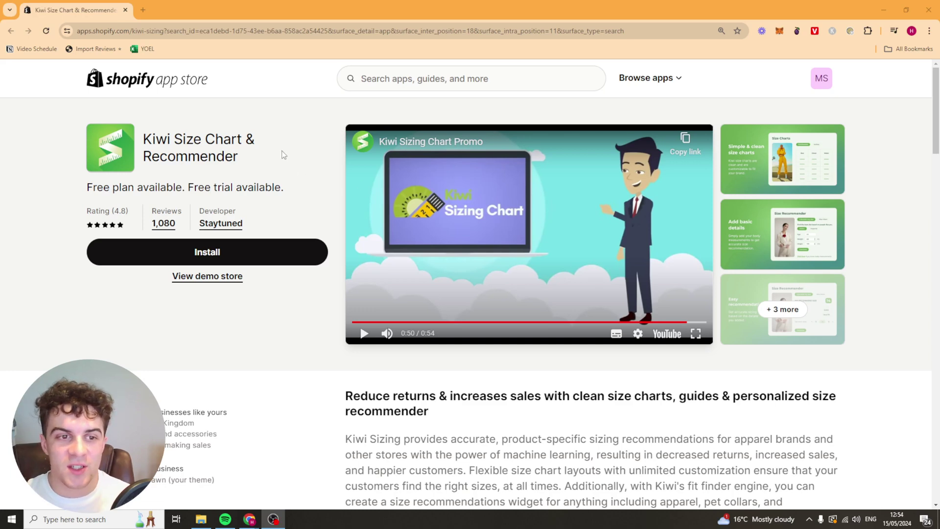
Start installing Kiwi Size Chart & Recommender from its Shopify App Store listing
{"action": "left_click_drag", "start_coordinate": [250, 165], "coordinate": [140, 135]}
{"action": "left_click", "coordinate": [246, 138]}
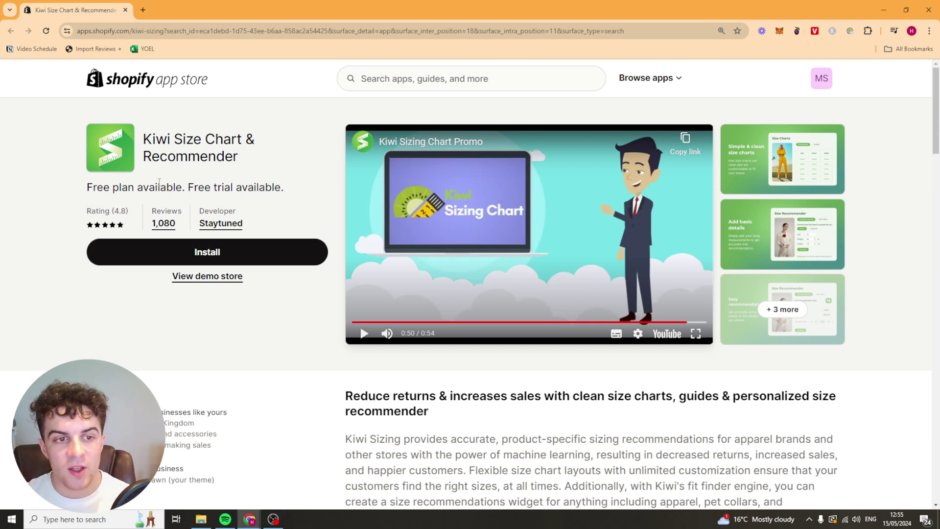
{"action": "left_click", "coordinate": [182, 257]}
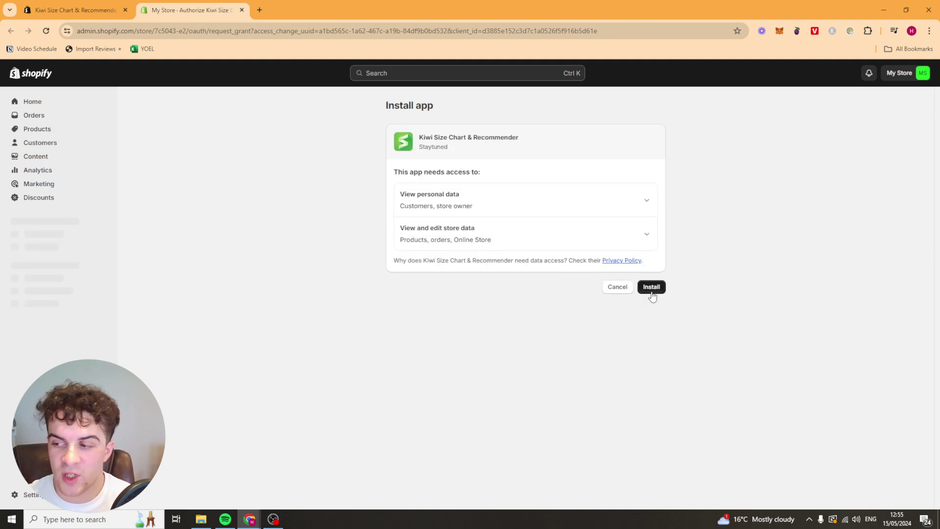
Approve the requested data access and install Kiwi Size Chart & Recommender
{"action": "left_click", "coordinate": [651, 292]}
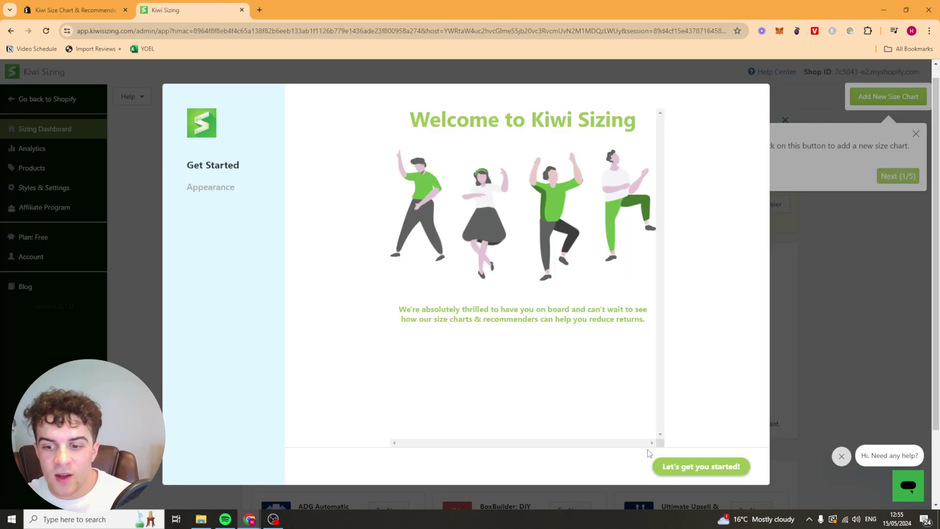
Begin the Kiwi Sizing onboarding setup from the welcome screen
{"action": "left_click", "coordinate": [674, 467]}
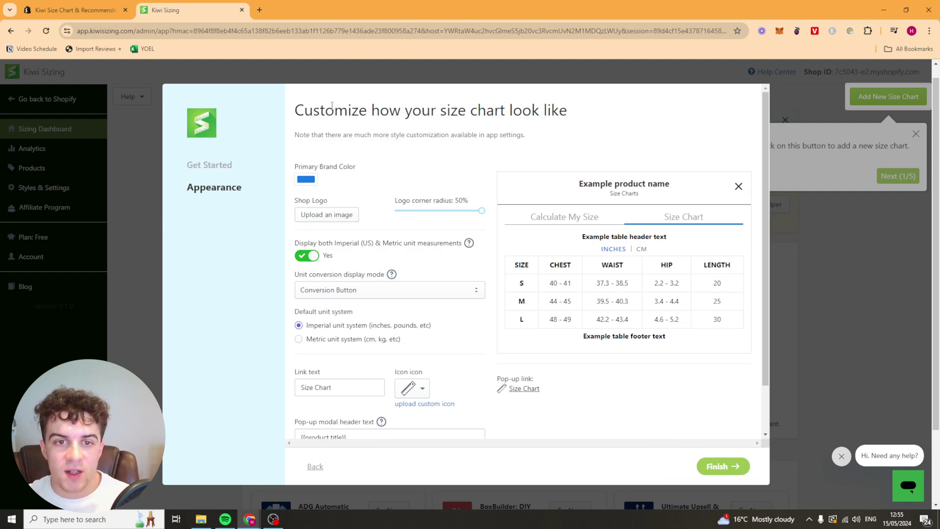
{"action": "left_click_drag", "start_coordinate": [332, 105], "coordinate": [447, 108]}
{"action": "left_click", "coordinate": [410, 166]}
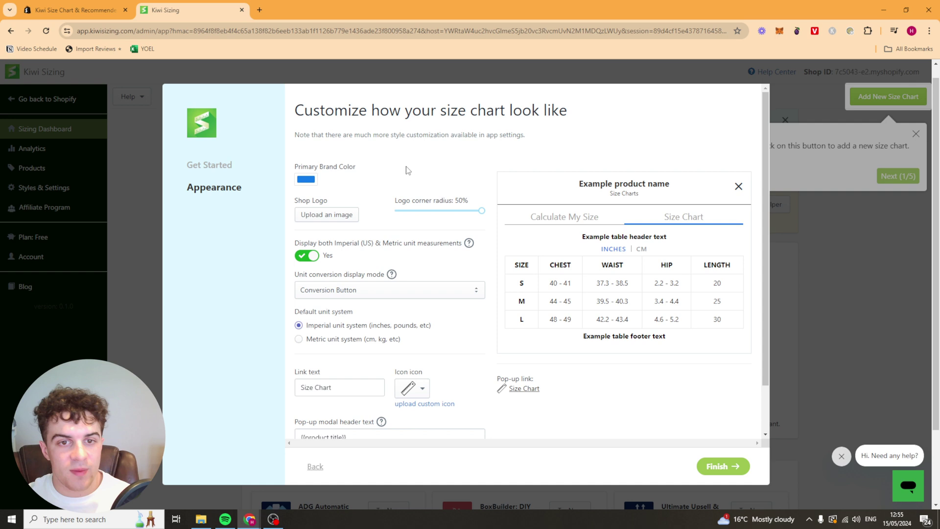
{"action": "left_click_drag", "start_coordinate": [373, 107], "coordinate": [523, 109]}
{"action": "triple_click", "coordinate": [535, 108]}
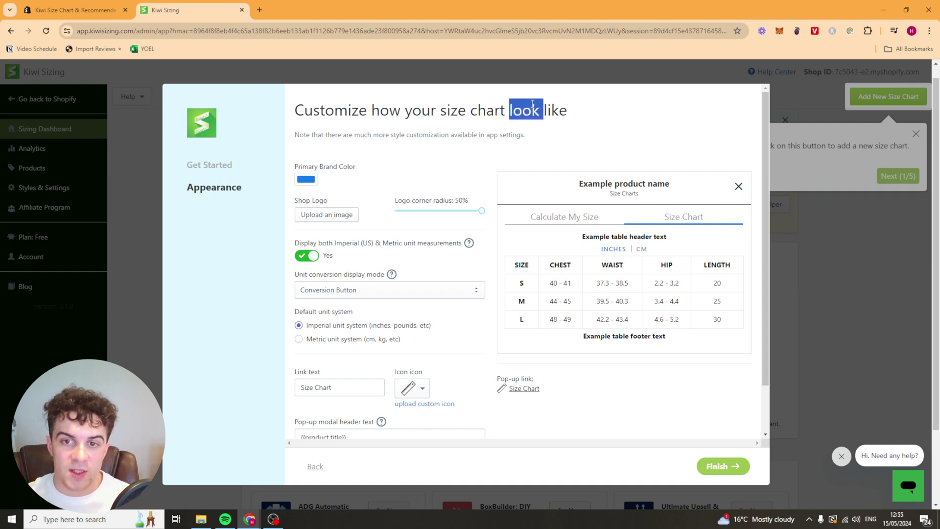
{"action": "left_click", "coordinate": [456, 113]}
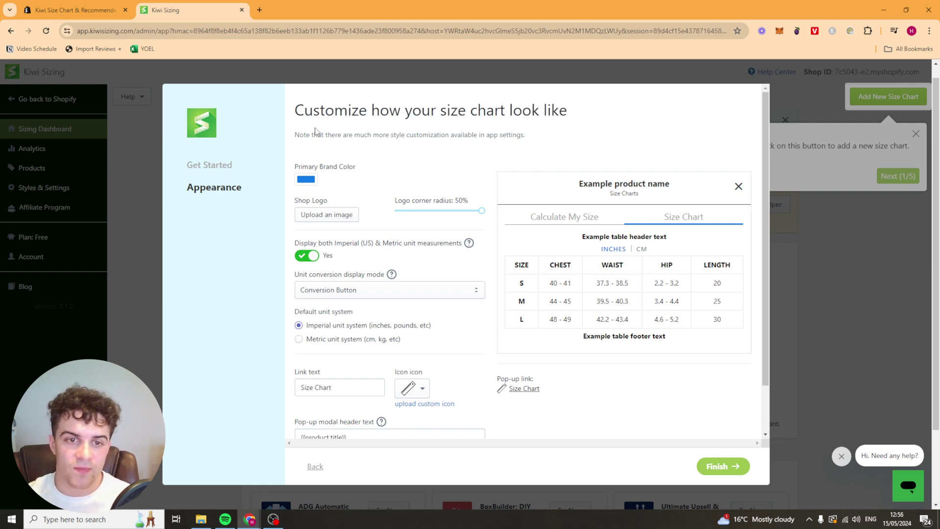
{"action": "left_click_drag", "start_coordinate": [315, 134], "coordinate": [372, 135]}
{"action": "left_click", "coordinate": [304, 145]}
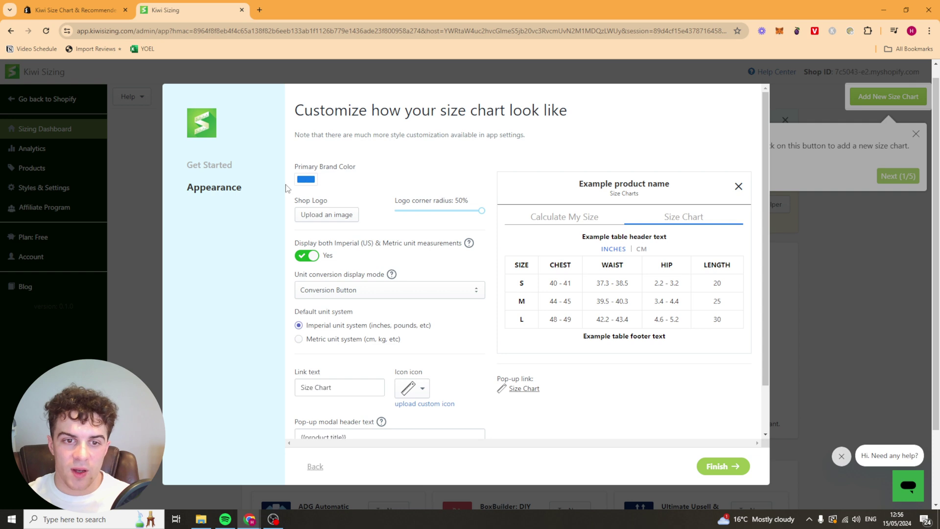
Change the primary brand colour to the darker blue 2F5C8A
{"action": "left_click", "coordinate": [307, 180]}
{"action": "left_click", "coordinate": [364, 227]}
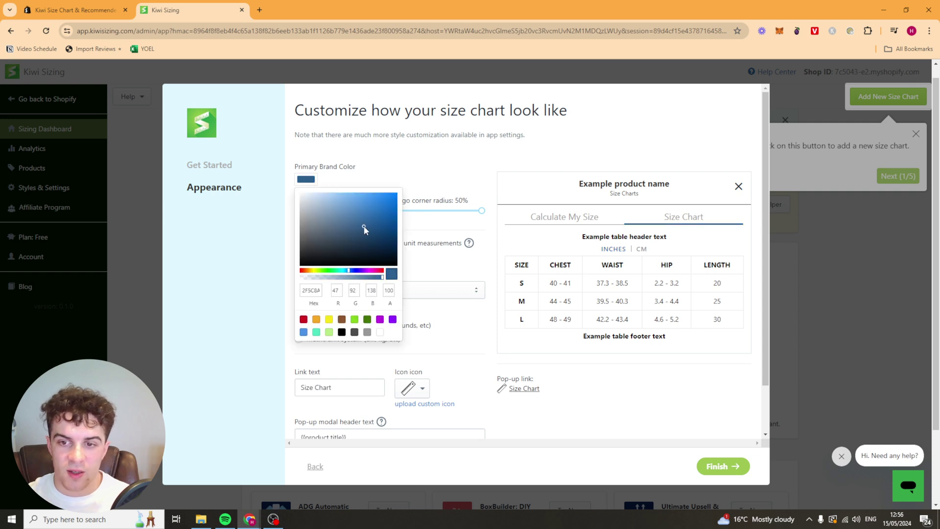
{"action": "left_click", "coordinate": [445, 161]}
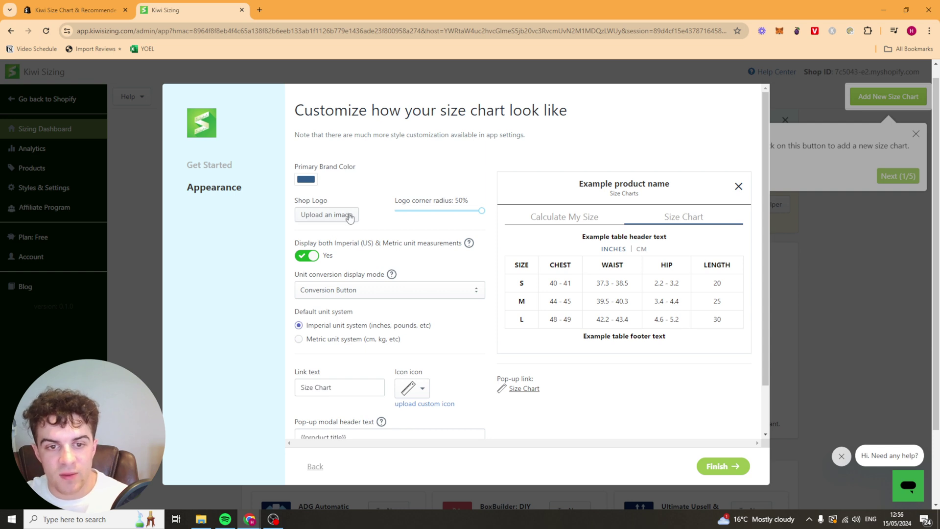
Upload a shop logo file and reduce the logo corner radius from 50% to 0%
{"action": "left_click", "coordinate": [349, 218]}
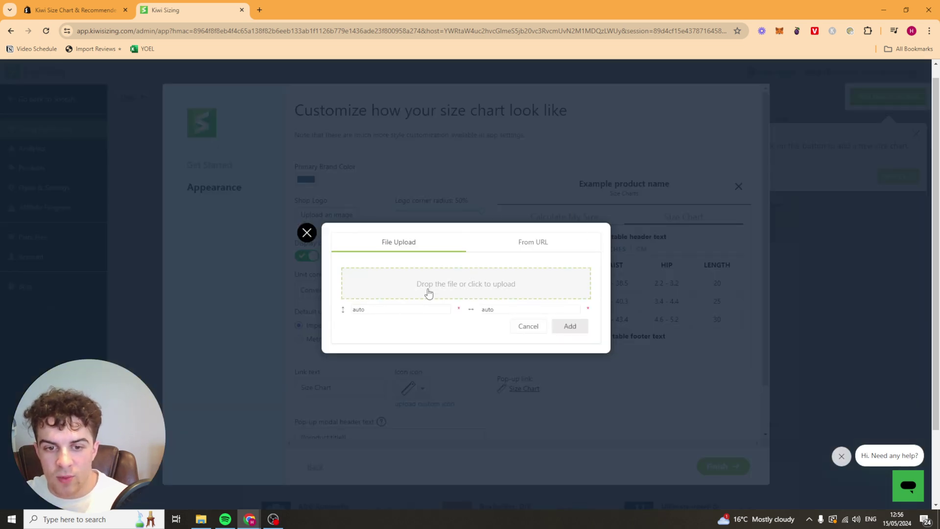
{"action": "left_click", "coordinate": [531, 242]}
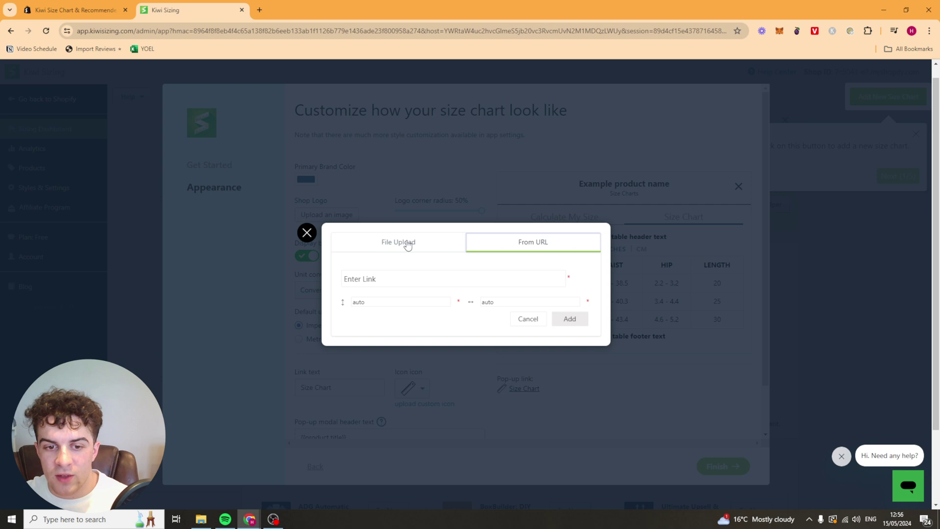
{"action": "left_click", "coordinate": [411, 244]}
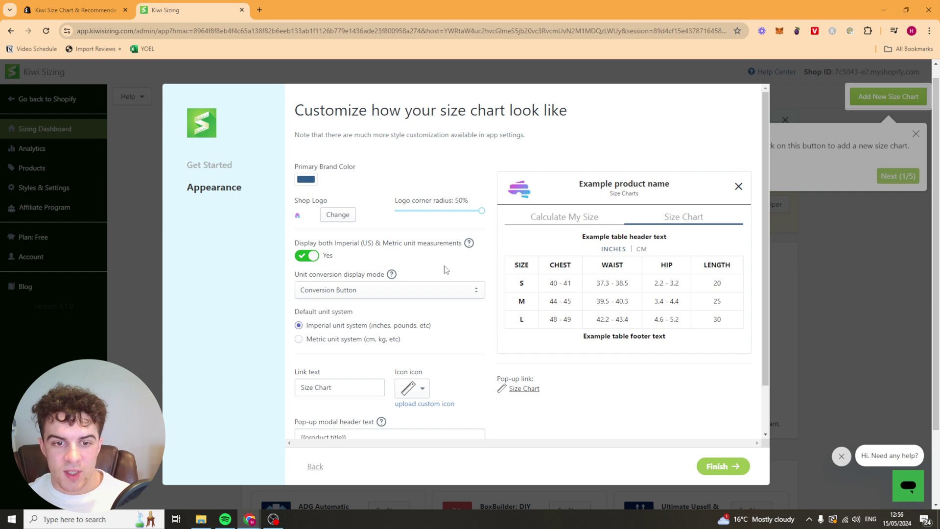
{"action": "scroll", "coordinate": [329, 253], "scroll_direction": "down", "scroll_amount": 1}
{"action": "left_click_drag", "start_coordinate": [480, 162], "coordinate": [277, 145]}
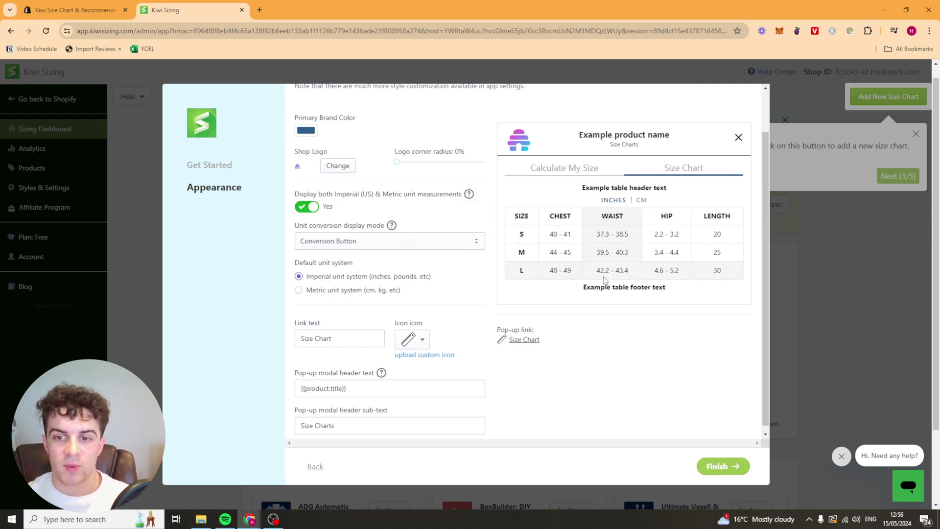
{"action": "left_click", "coordinate": [634, 201]}
{"action": "left_click", "coordinate": [632, 202]}
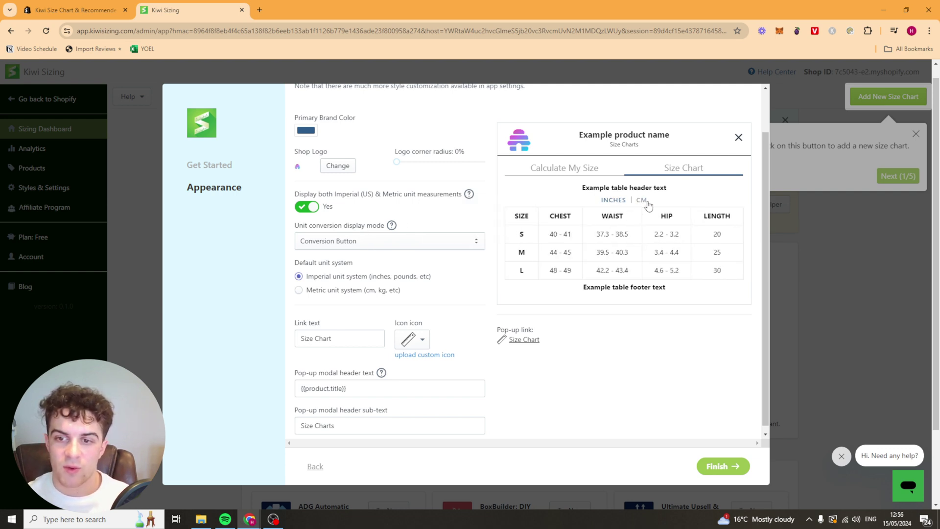
{"action": "left_click", "coordinate": [345, 240]}
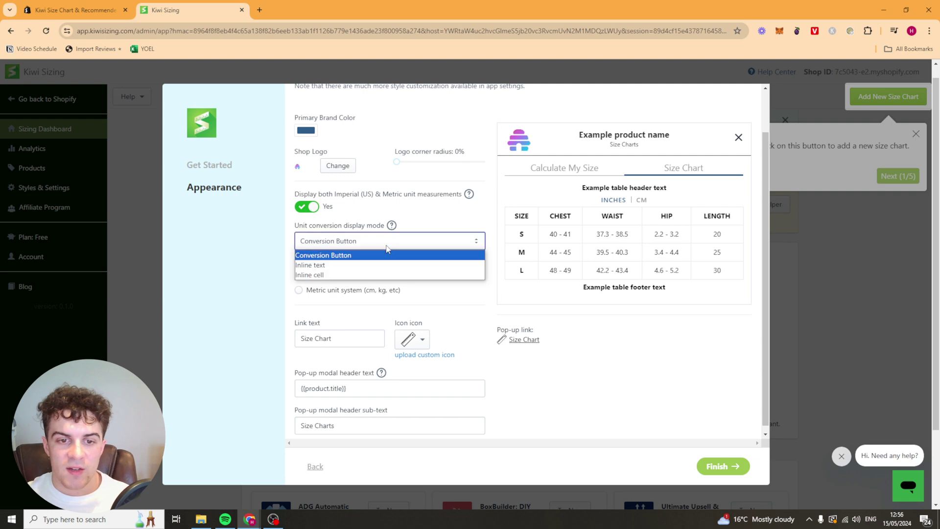
{"action": "left_click_drag", "start_coordinate": [323, 225], "coordinate": [385, 226]}
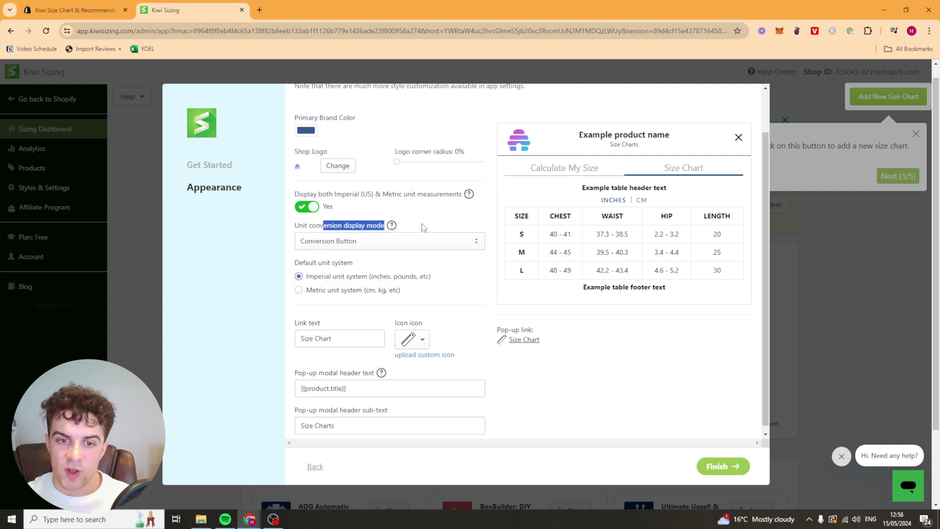
{"action": "left_click", "coordinate": [402, 245]}
{"action": "left_click", "coordinate": [343, 261]}
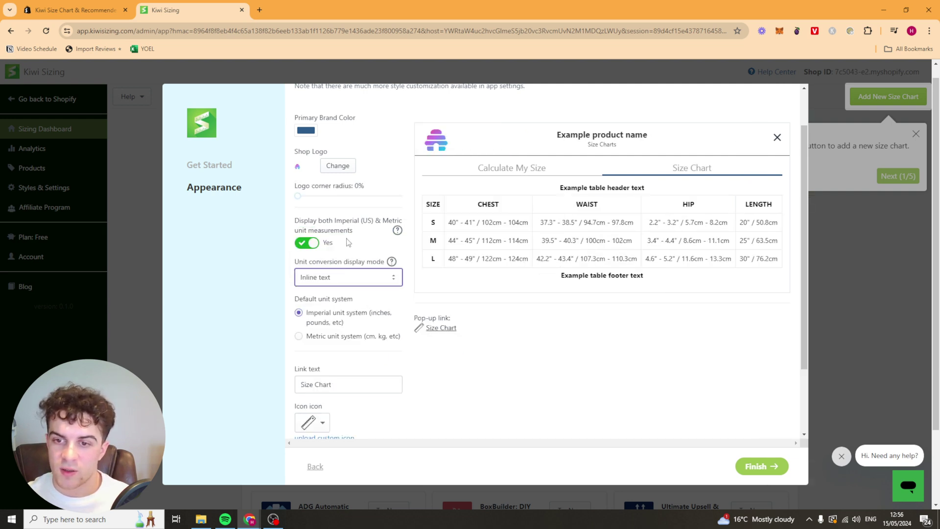
{"action": "left_click", "coordinate": [359, 277]}
{"action": "left_click", "coordinate": [337, 316]}
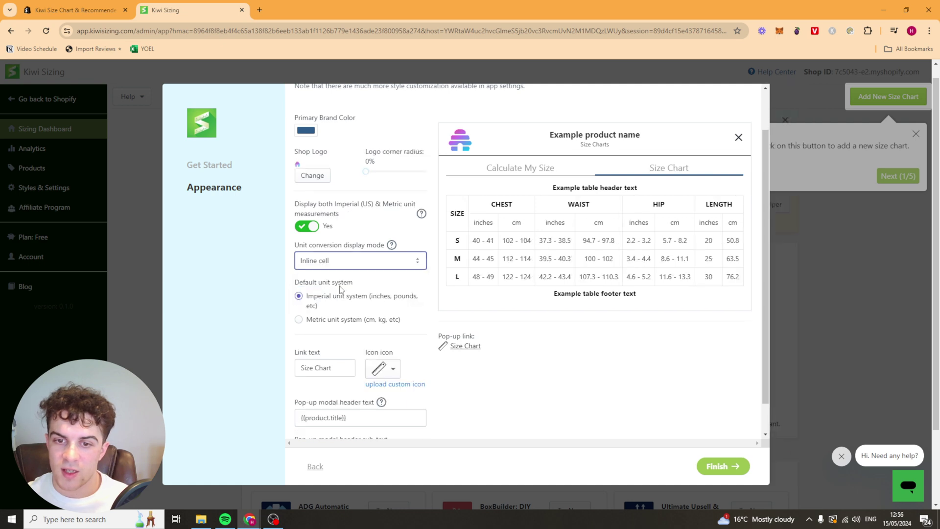
{"action": "left_click", "coordinate": [346, 265]}
{"action": "left_click", "coordinate": [352, 275]}
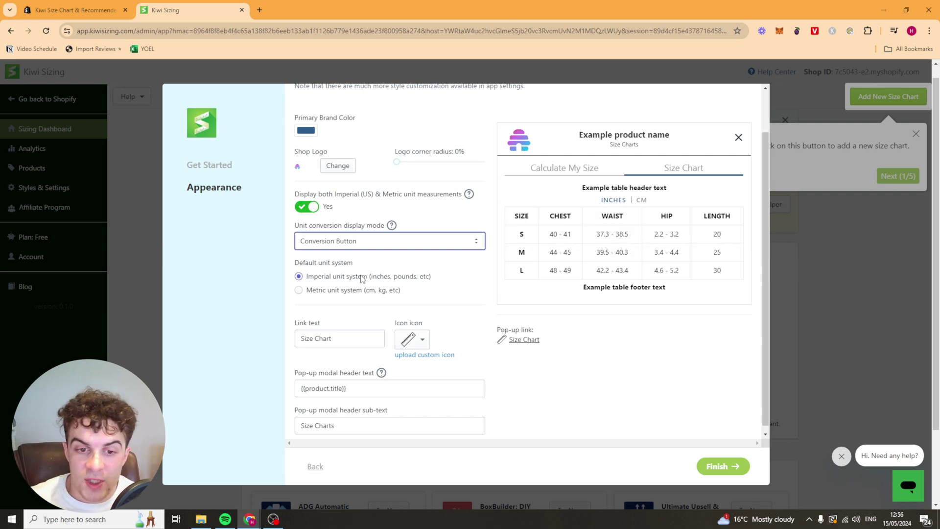
{"action": "left_click_drag", "start_coordinate": [319, 264], "coordinate": [365, 264]}
{"action": "double_click", "coordinate": [343, 262]}
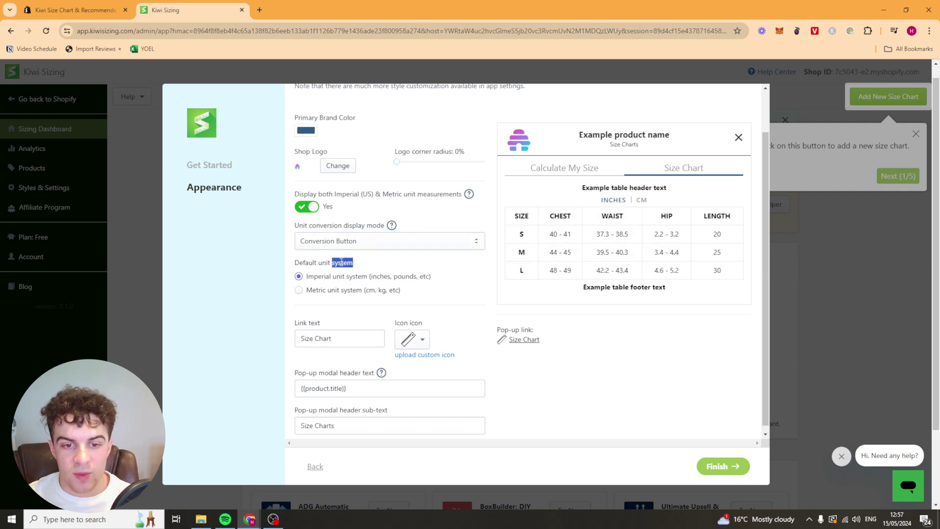
{"action": "left_click", "coordinate": [346, 277]}
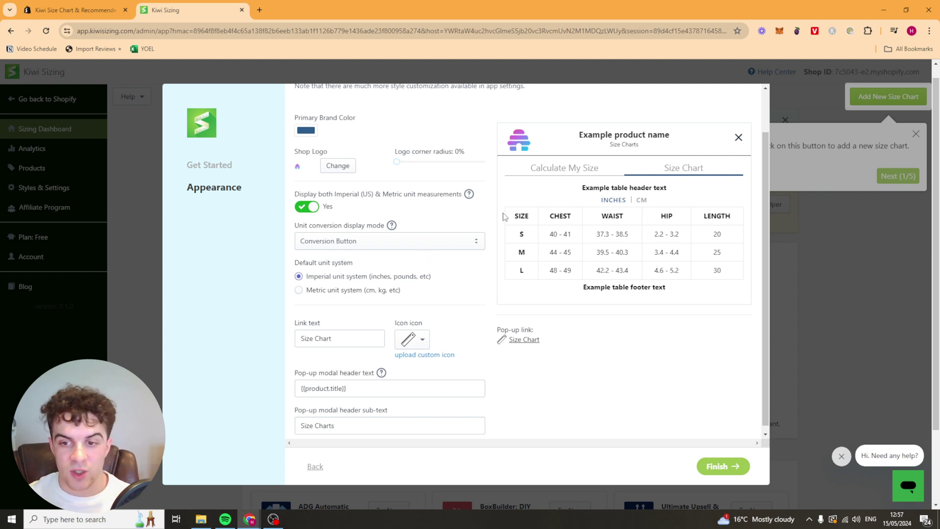
{"action": "left_click_drag", "start_coordinate": [505, 217], "coordinate": [720, 274]}
Keep the link text as 'Size Chart' and choose the ruler-with-arrow link icon
{"action": "left_click", "coordinate": [731, 292]}
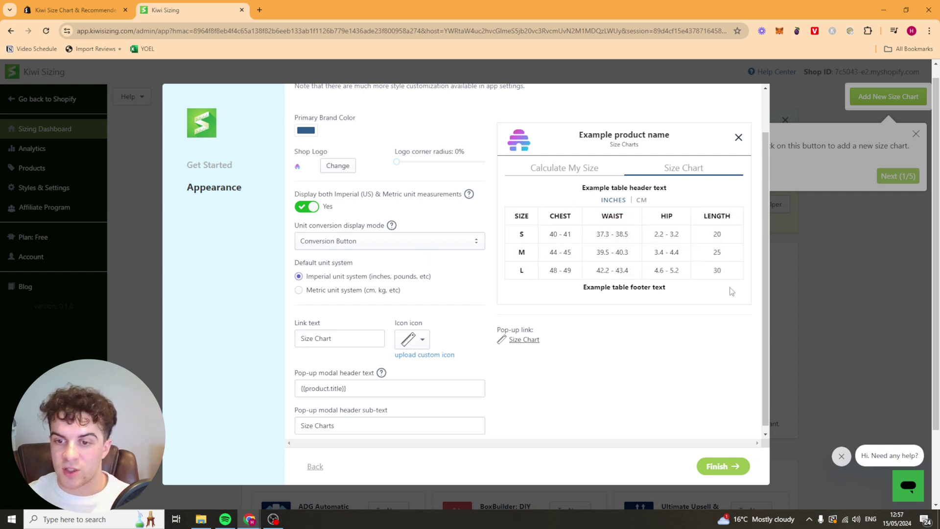
{"action": "scroll", "coordinate": [539, 313], "scroll_direction": "down", "scroll_amount": 1}
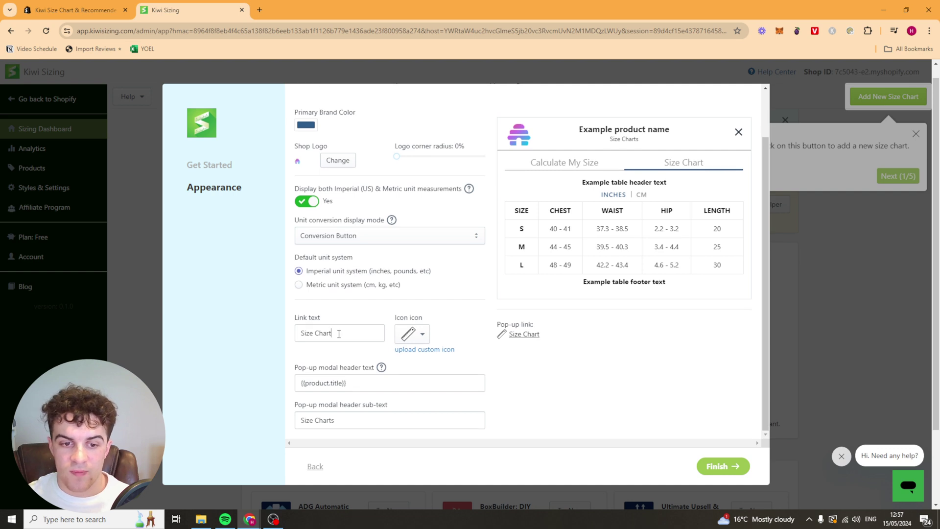
{"action": "left_click_drag", "start_coordinate": [338, 334], "coordinate": [304, 319]}
{"action": "triple_click", "coordinate": [315, 333]}
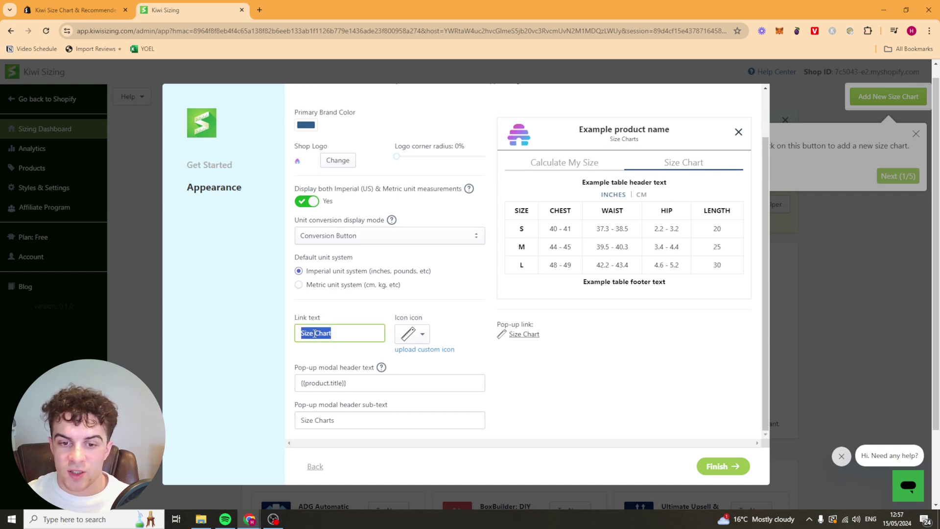
{"action": "left_click", "coordinate": [391, 315]}
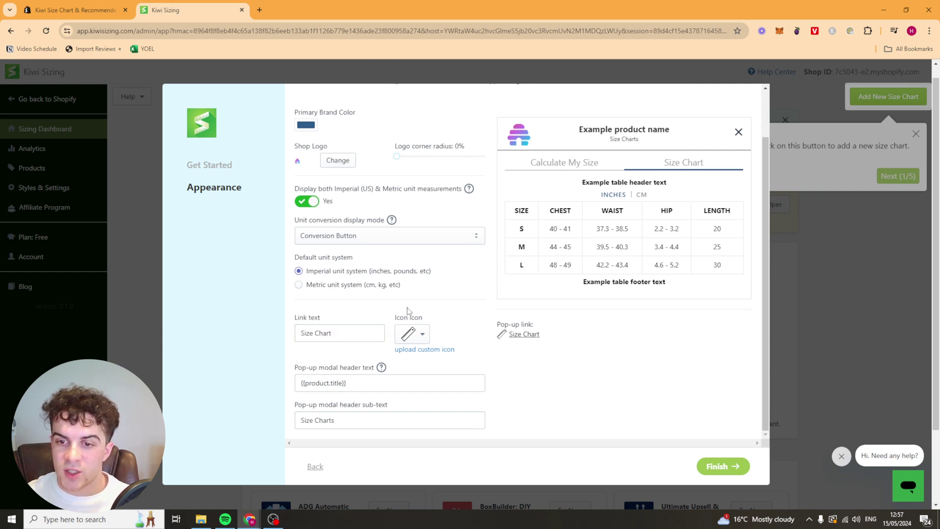
{"action": "left_click", "coordinate": [407, 338]}
{"action": "scroll", "coordinate": [413, 387], "scroll_direction": "down", "scroll_amount": 3}
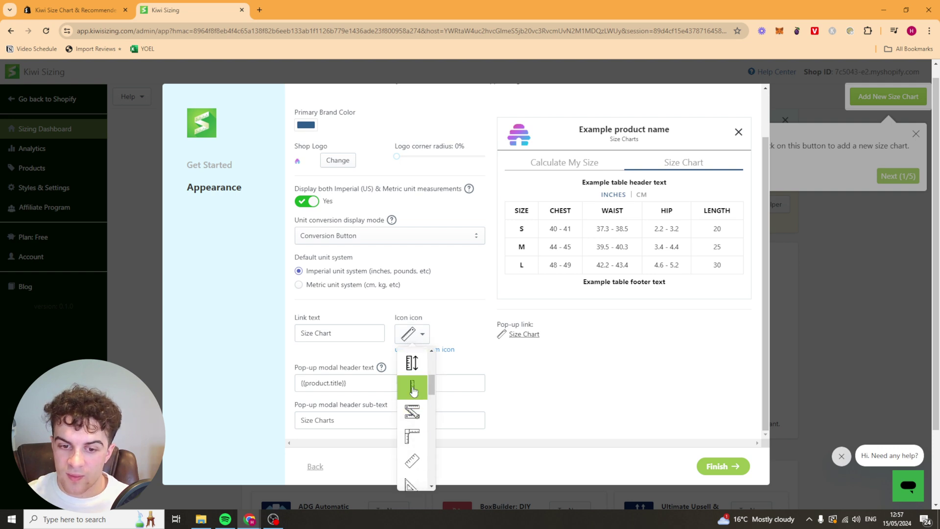
{"action": "left_click", "coordinate": [412, 362]}
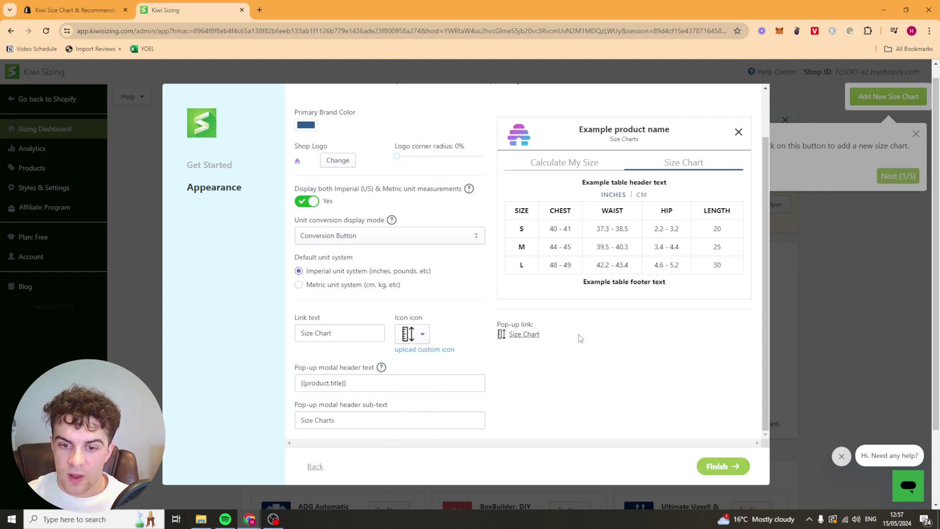
Preview the size chart pop-up, then open an ASOS product's size guide as reference
{"action": "triple_click", "coordinate": [518, 325]}
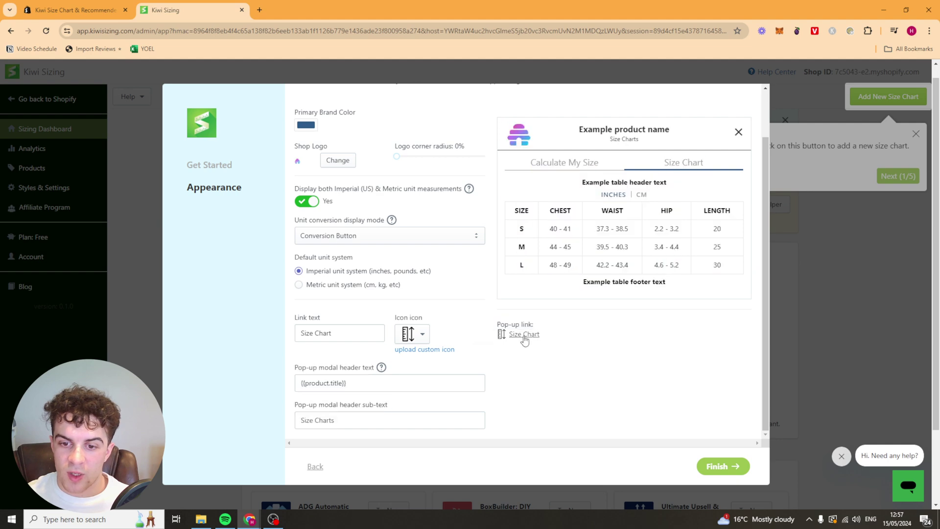
{"action": "left_click", "coordinate": [522, 335]}
{"action": "left_click", "coordinate": [650, 88]}
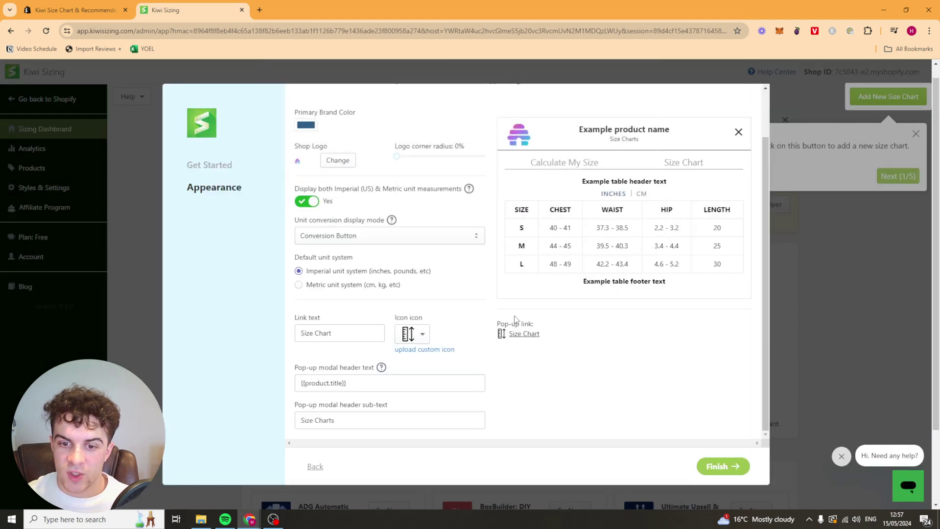
{"action": "scroll", "coordinate": [358, 382], "scroll_direction": "down", "scroll_amount": 2}
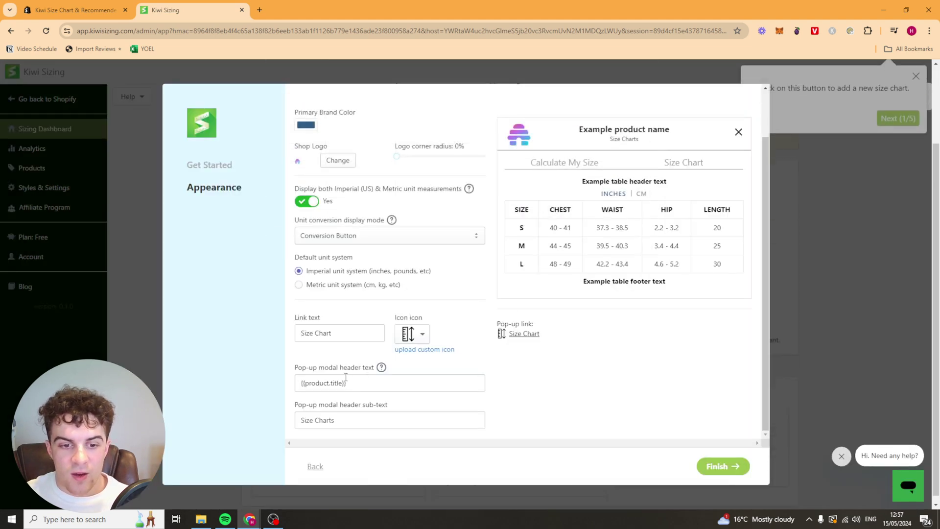
{"action": "scroll", "coordinate": [358, 383], "scroll_direction": "up", "scroll_amount": 3}
{"action": "scroll", "coordinate": [358, 383], "scroll_direction": "down", "scroll_amount": 3}
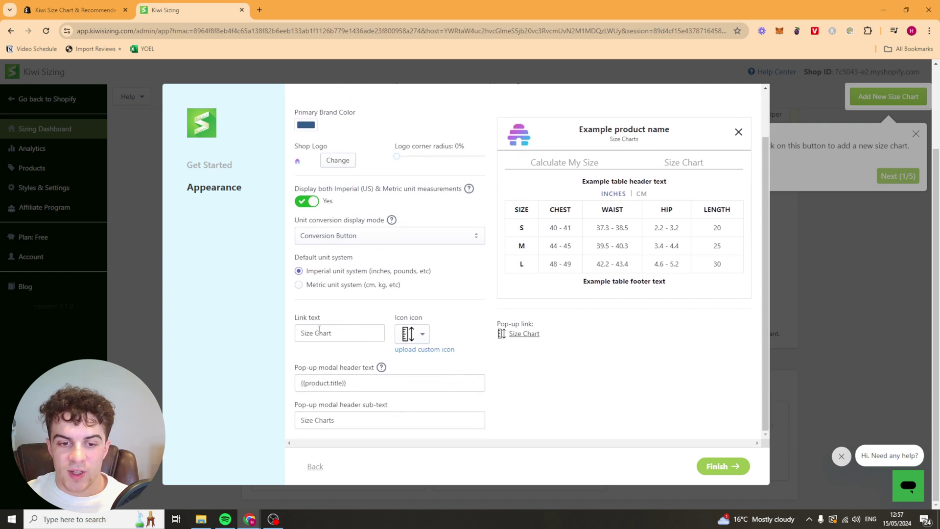
{"action": "scroll", "coordinate": [825, 333], "scroll_direction": "up", "scroll_amount": 2}
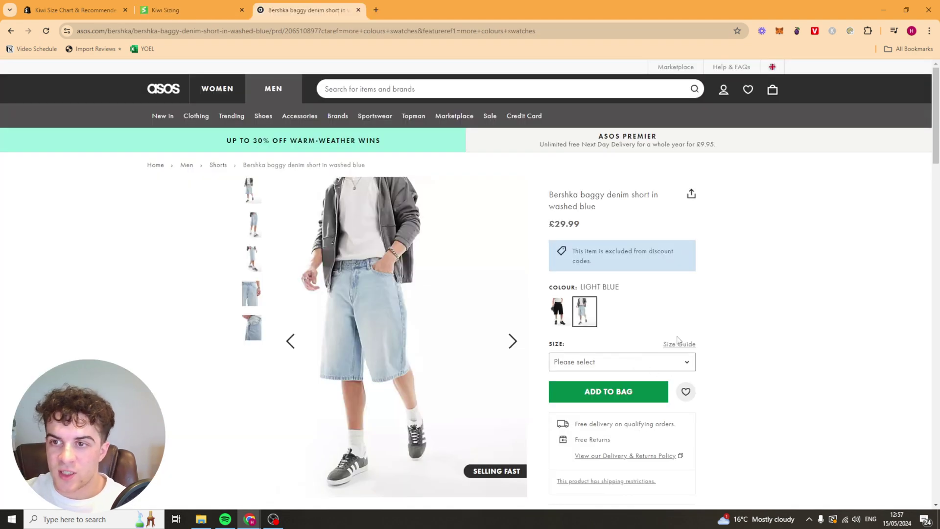
{"action": "left_click", "coordinate": [682, 345]}
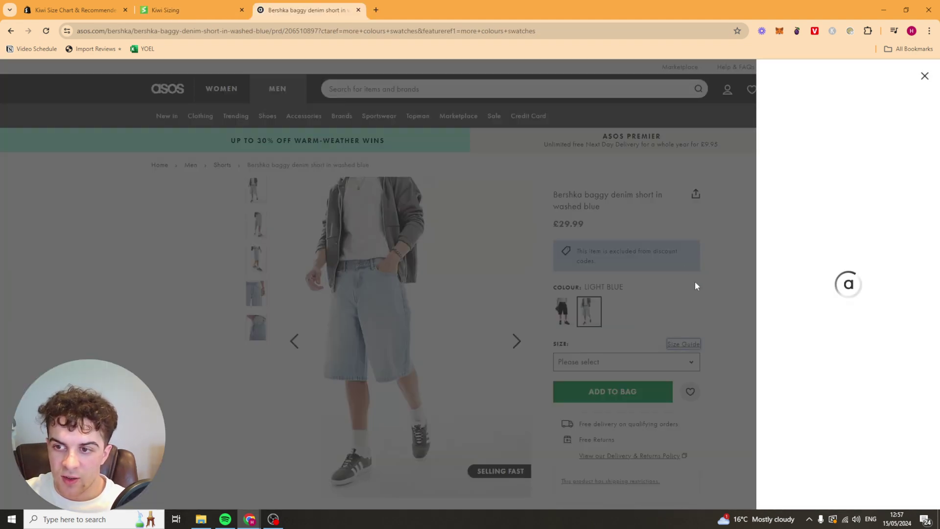
Change the link text to 'Size Guide' and finish the appearance setup
{"action": "left_click", "coordinate": [166, 10]}
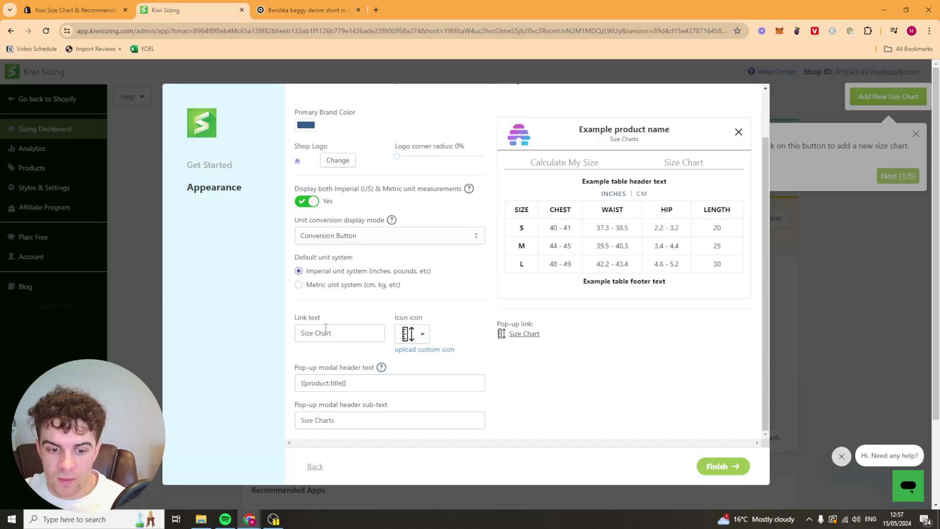
{"action": "double_click", "coordinate": [323, 333]}
{"action": "type", "text": "Guide"}
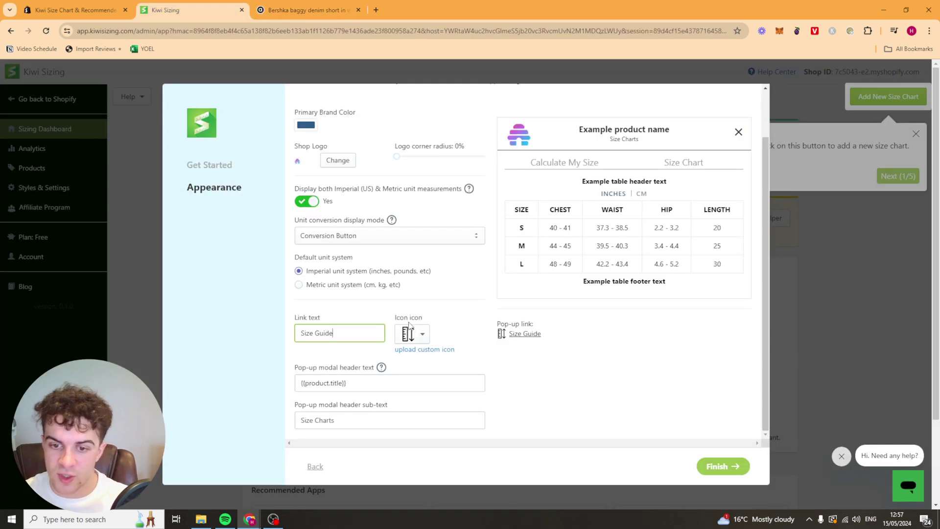
{"action": "left_click", "coordinate": [425, 368]}
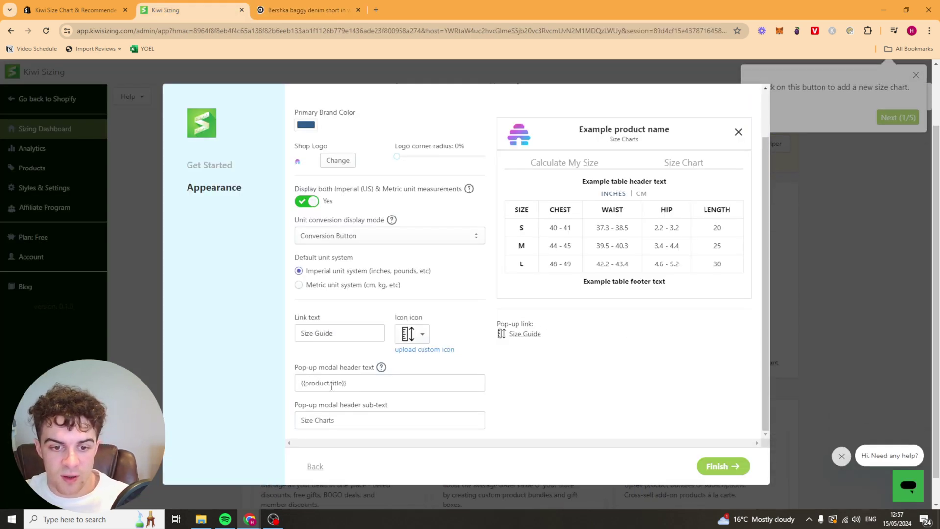
{"action": "scroll", "coordinate": [327, 422], "scroll_direction": "up", "scroll_amount": 2}
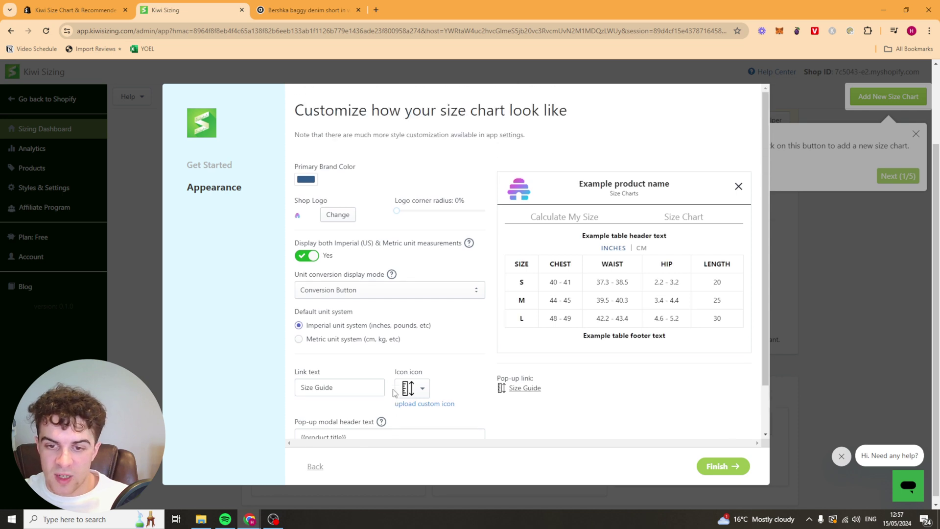
{"action": "scroll", "coordinate": [490, 374], "scroll_direction": "down", "scroll_amount": 2}
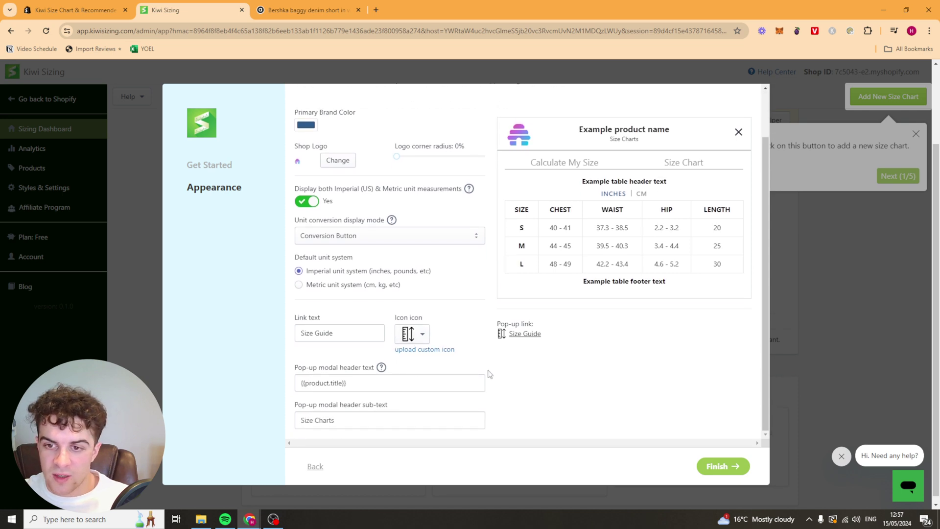
{"action": "left_click", "coordinate": [719, 462]}
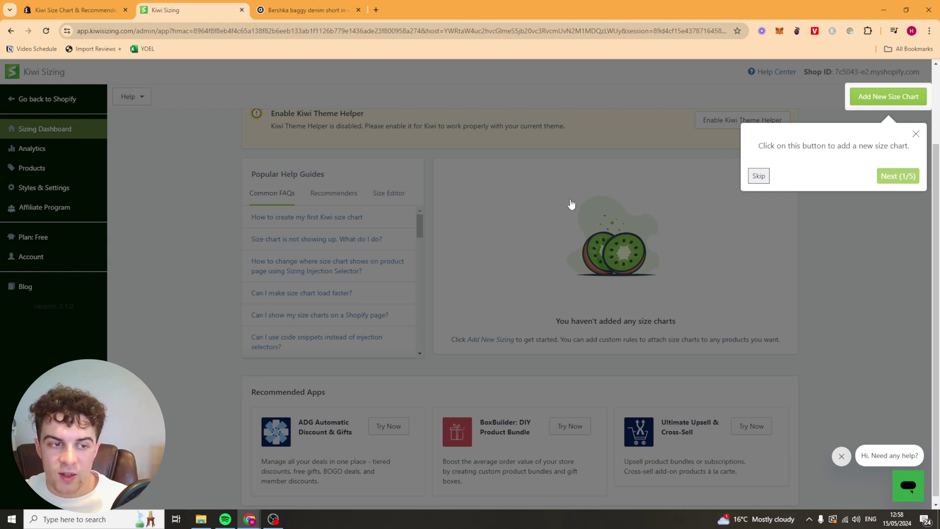
Step through and dismiss the guided dashboard tour, returning to the dashboard top
{"action": "left_click_drag", "start_coordinate": [767, 145], "coordinate": [868, 147]}
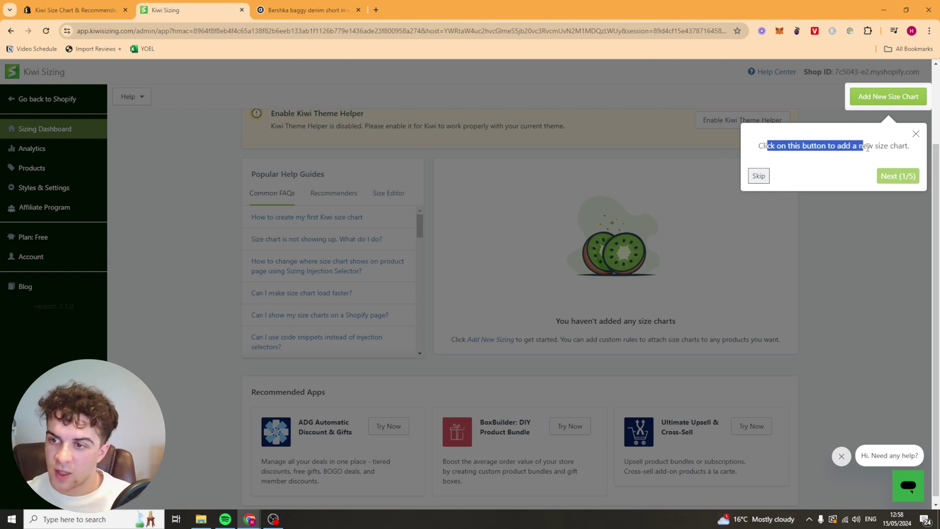
{"action": "left_click", "coordinate": [848, 145]}
{"action": "left_click", "coordinate": [896, 176]}
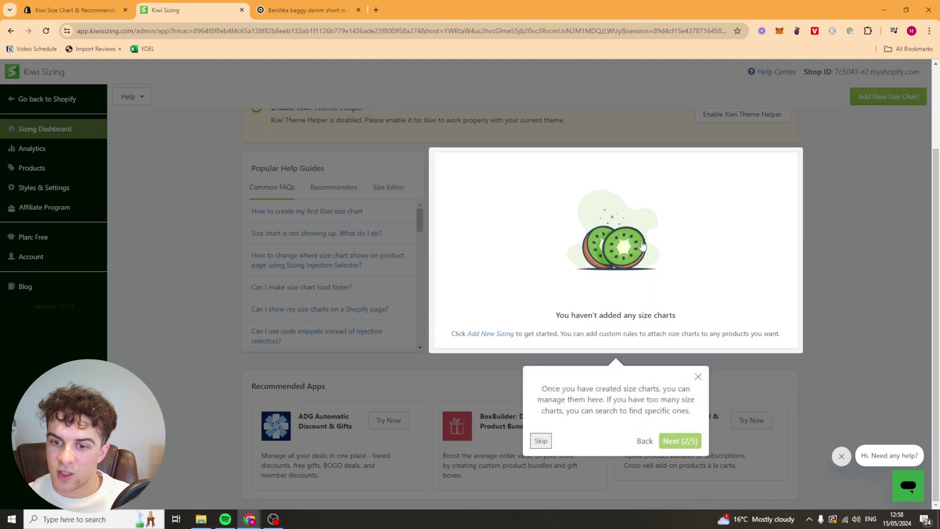
{"action": "left_click", "coordinate": [677, 444]}
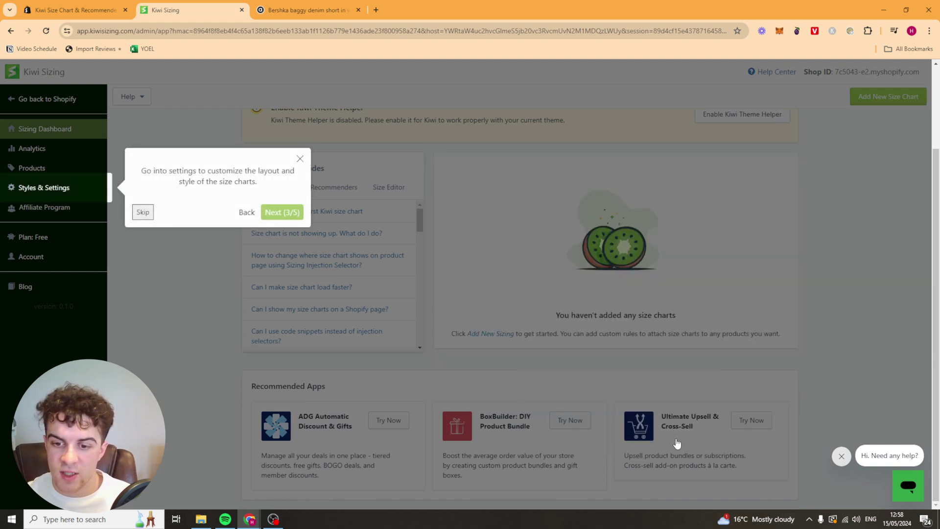
{"action": "left_click", "coordinate": [278, 212]}
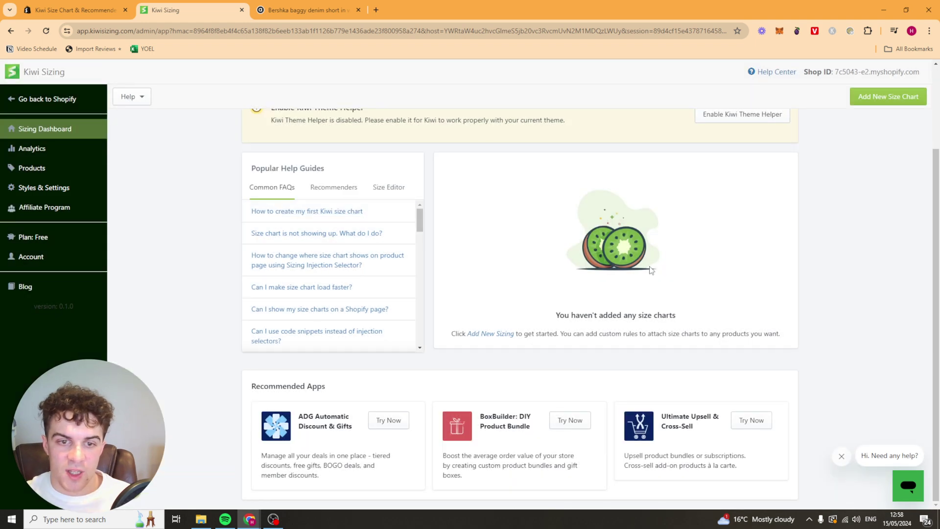
{"action": "scroll", "coordinate": [406, 240], "scroll_direction": "up", "scroll_amount": 2}
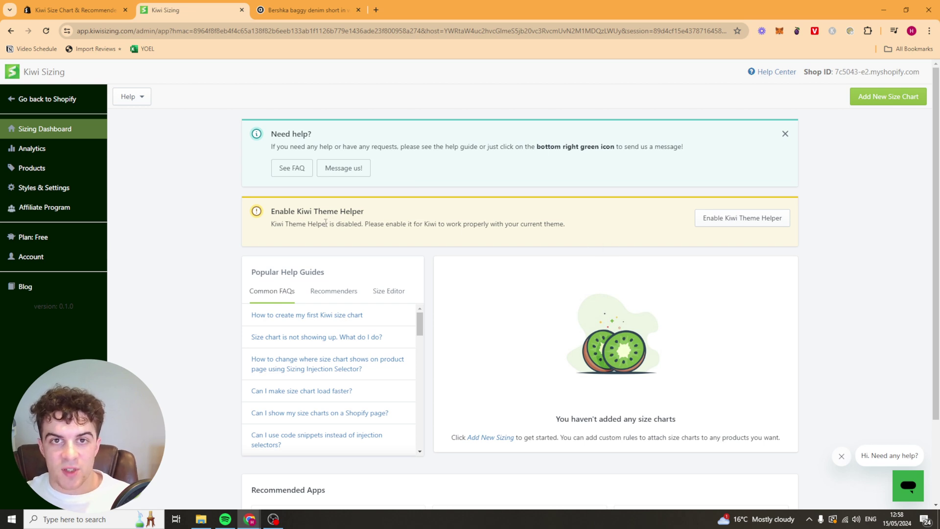
Enable the Kiwi Theme Helper and list the app blocks for the product information section
{"action": "left_click", "coordinate": [730, 222]}
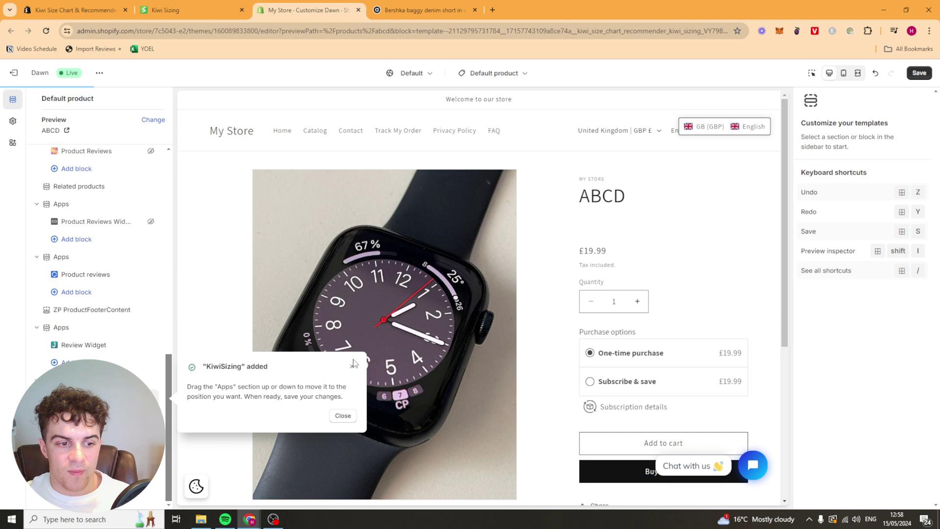
{"action": "left_click", "coordinate": [350, 369]}
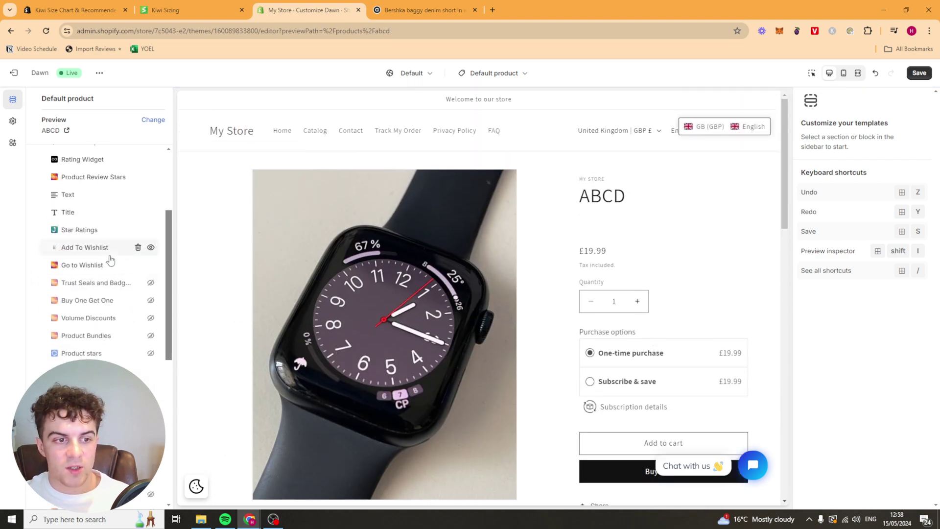
{"action": "scroll", "coordinate": [148, 321], "scroll_direction": "down", "scroll_amount": 5}
{"action": "scroll", "coordinate": [148, 321], "scroll_direction": "down", "scroll_amount": 1}
{"action": "left_click", "coordinate": [98, 327]}
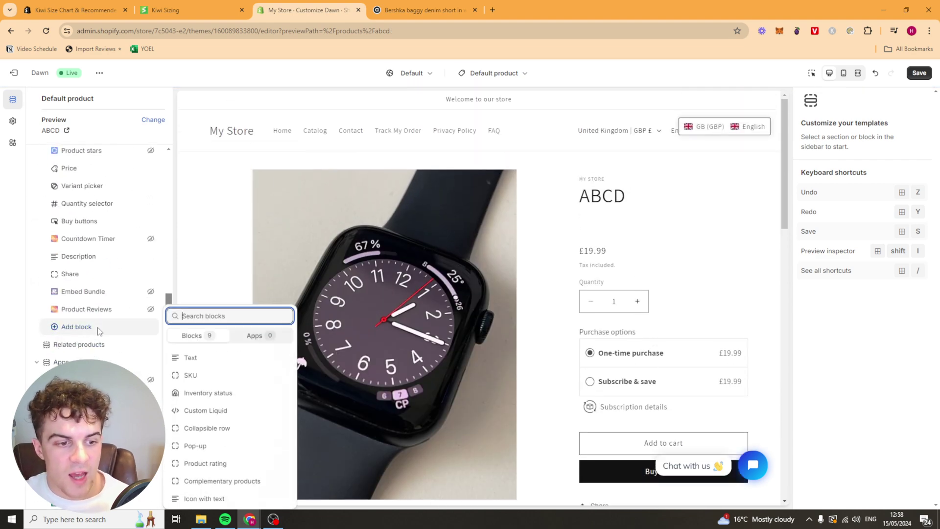
{"action": "left_click", "coordinate": [248, 332]}
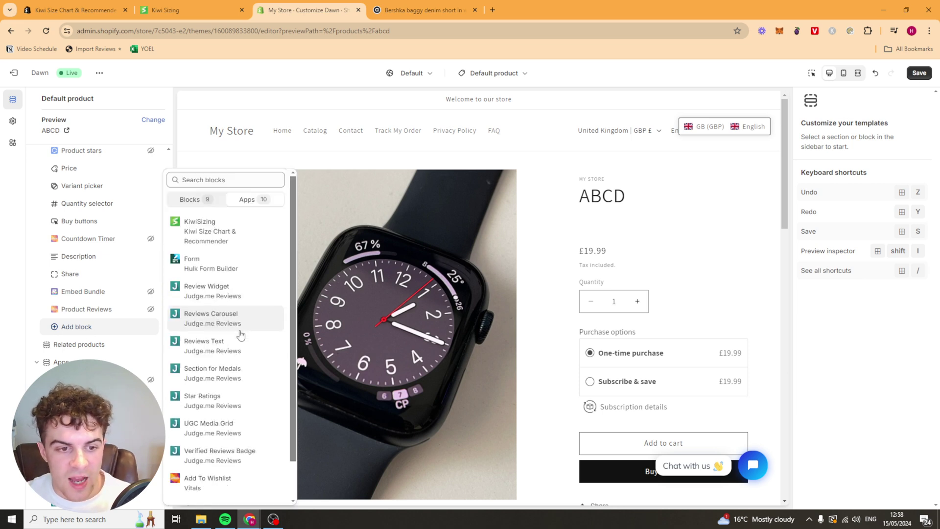
Add the KiwiSizing block between Quantity selector and Buy buttons, then save the theme
{"action": "left_click", "coordinate": [206, 232]}
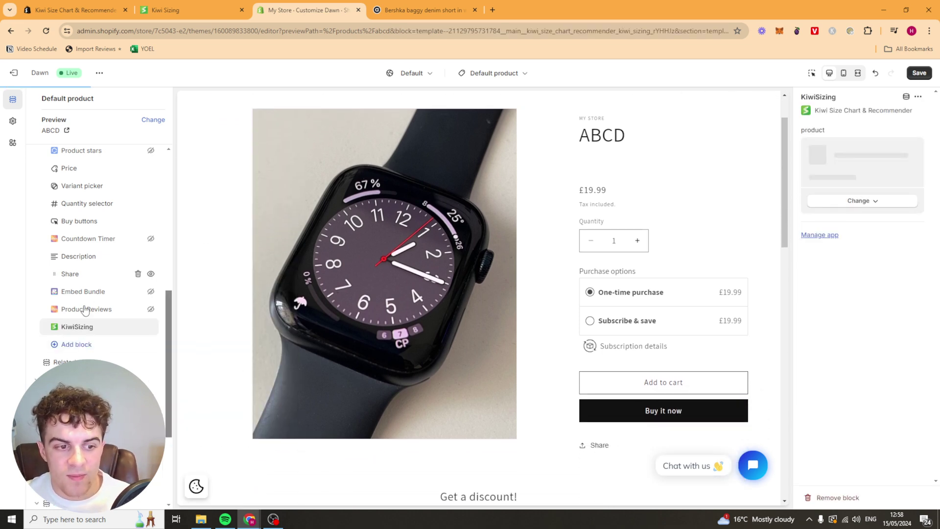
{"action": "left_click_drag", "start_coordinate": [57, 333], "coordinate": [100, 357]}
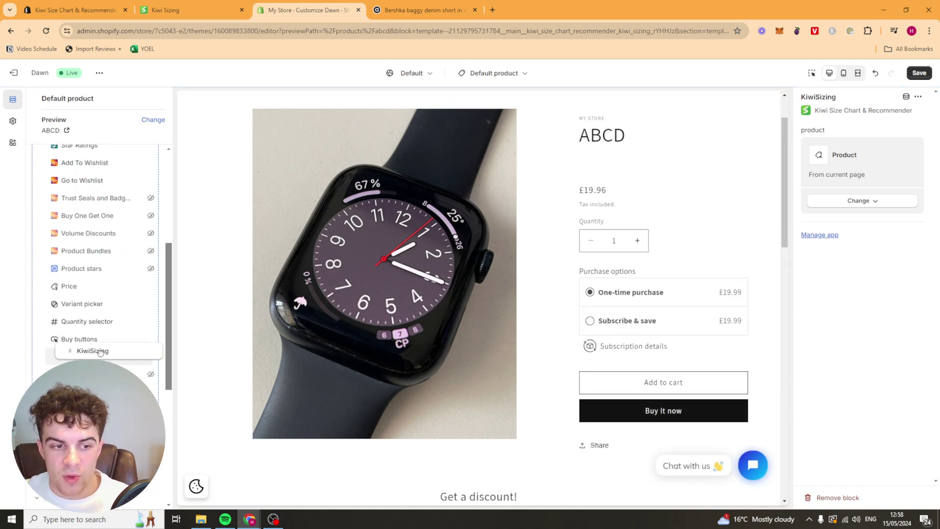
{"action": "left_click_drag", "start_coordinate": [100, 351], "coordinate": [88, 341]}
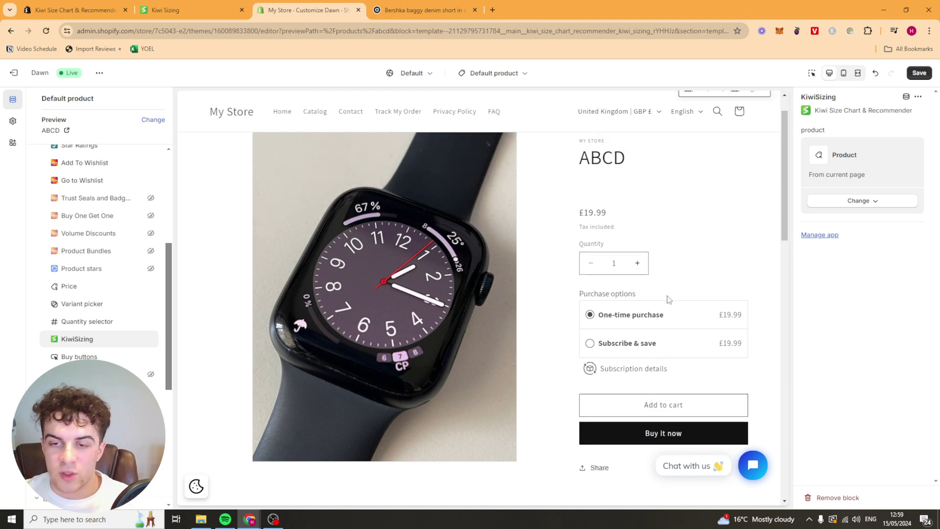
{"action": "left_click", "coordinate": [918, 76]}
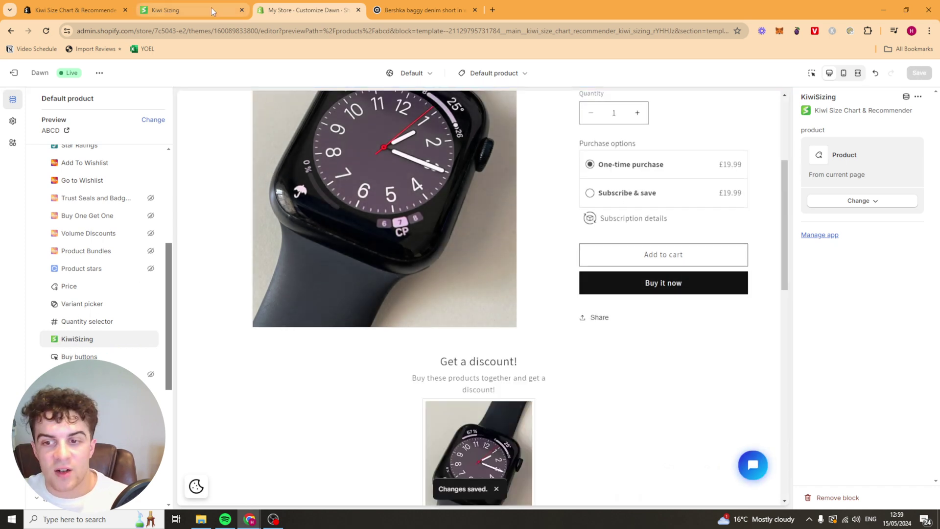
Open ABCD from the Kiwi Sizing list of products without size charts
{"action": "mouse_move", "coordinate": [210, 7]}
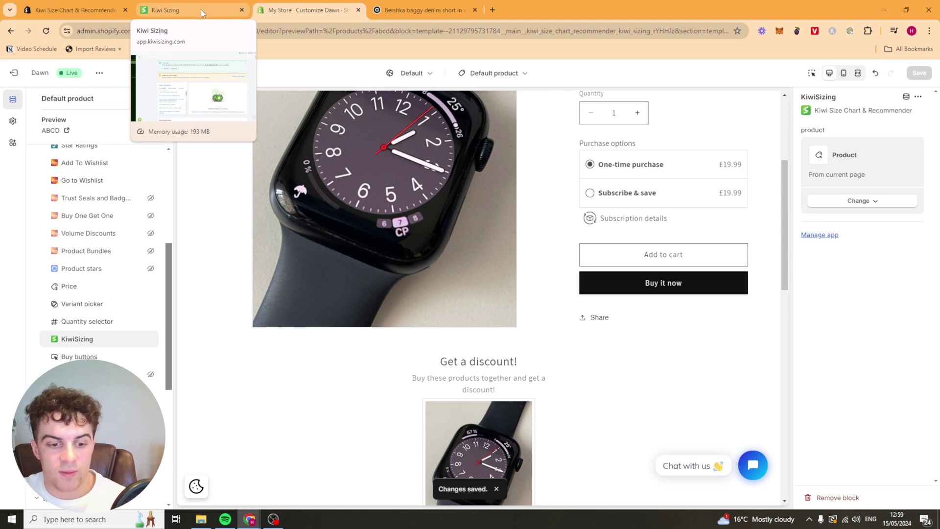
{"action": "left_click", "coordinate": [201, 9]}
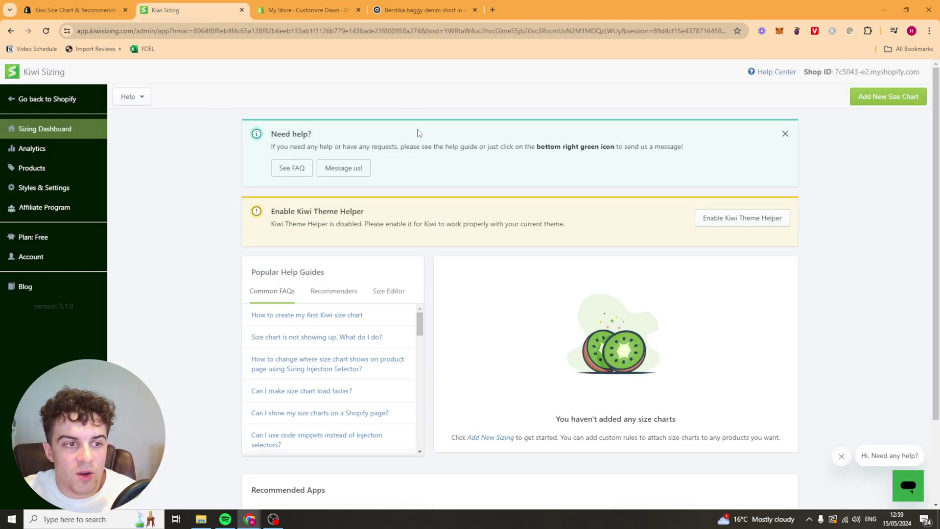
{"action": "left_click", "coordinate": [60, 176]}
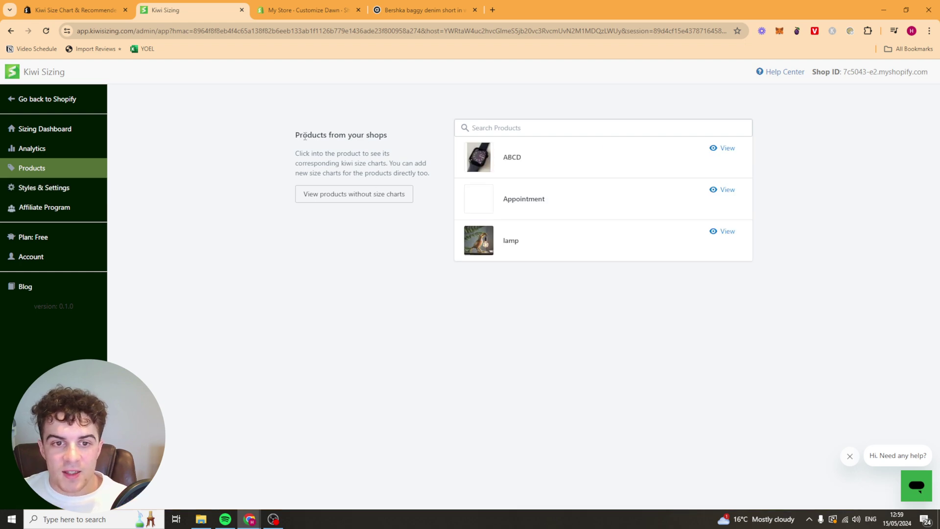
{"action": "left_click", "coordinate": [352, 199]}
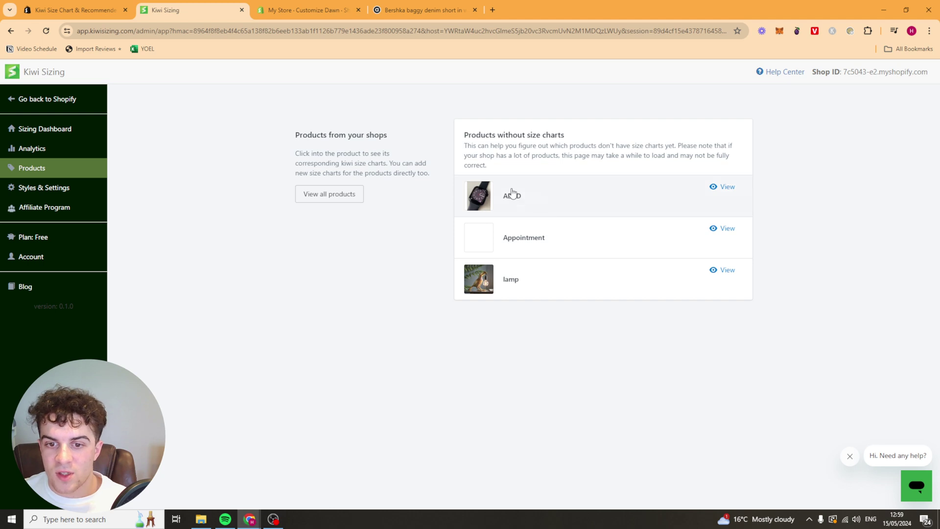
{"action": "left_click", "coordinate": [512, 202]}
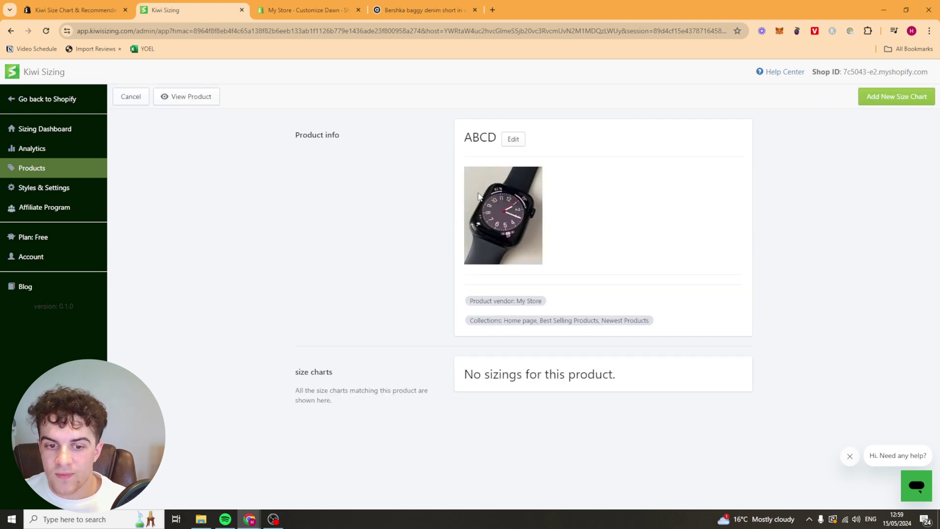
Highlight ABCD's no-size-charts message and start creating a new size chart
{"action": "left_click_drag", "start_coordinate": [482, 375], "coordinate": [607, 375]}
{"action": "double_click", "coordinate": [598, 374]}
{"action": "left_click", "coordinate": [597, 374]}
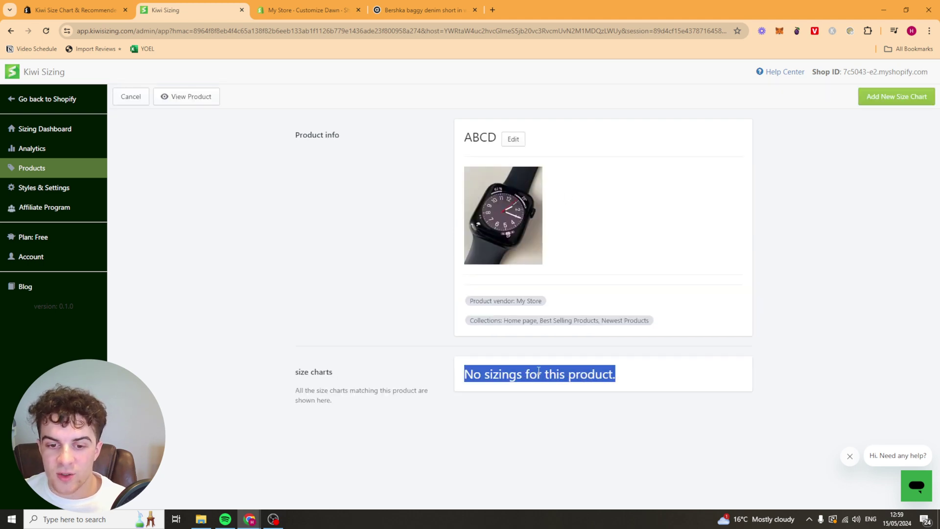
{"action": "left_click", "coordinate": [382, 375]}
{"action": "left_click_drag", "start_coordinate": [293, 376], "coordinate": [422, 407]}
{"action": "double_click", "coordinate": [386, 390]}
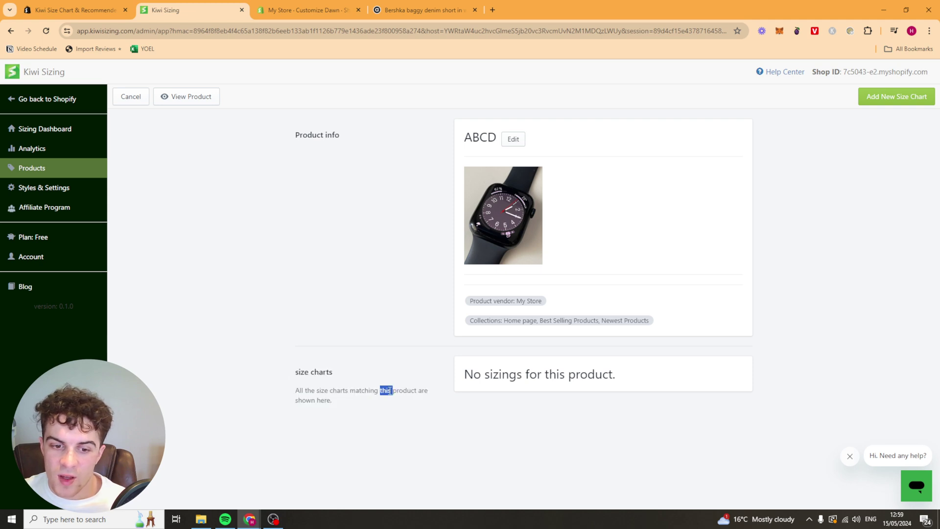
{"action": "left_click_drag", "start_coordinate": [483, 374], "coordinate": [559, 374]}
{"action": "double_click", "coordinate": [557, 375]}
{"action": "left_click", "coordinate": [557, 375]}
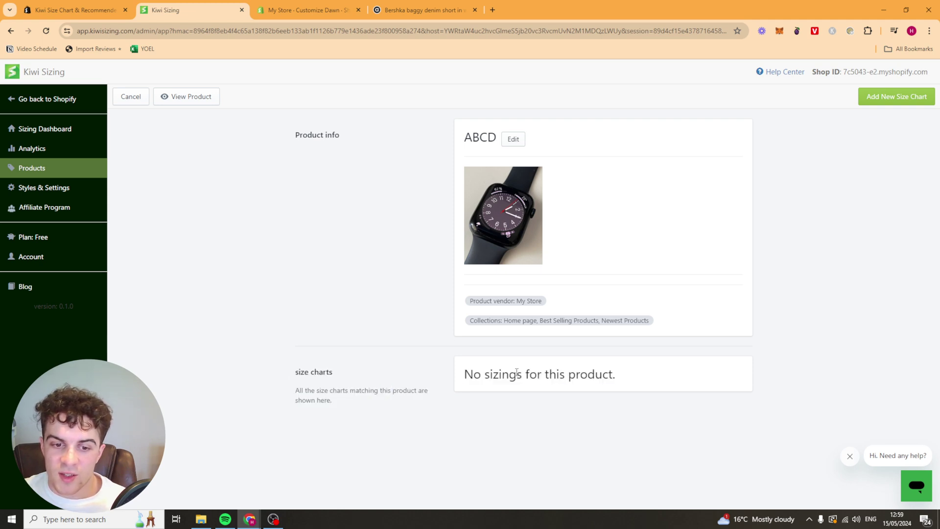
Start a new size chart for ABCD and compare the import options with the common design templates
{"action": "left_click", "coordinate": [883, 98]}
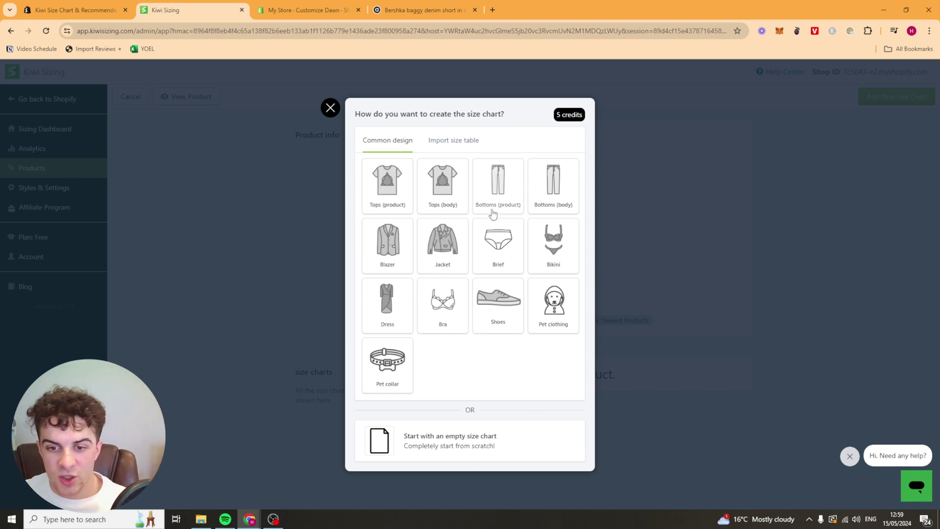
{"action": "left_click", "coordinate": [460, 144]}
{"action": "left_click", "coordinate": [389, 173]}
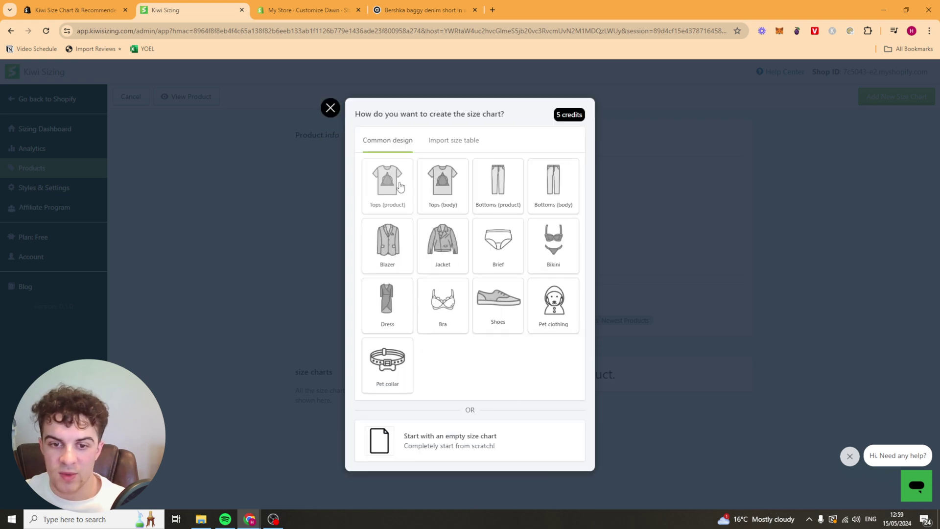
{"action": "left_click", "coordinate": [446, 145]}
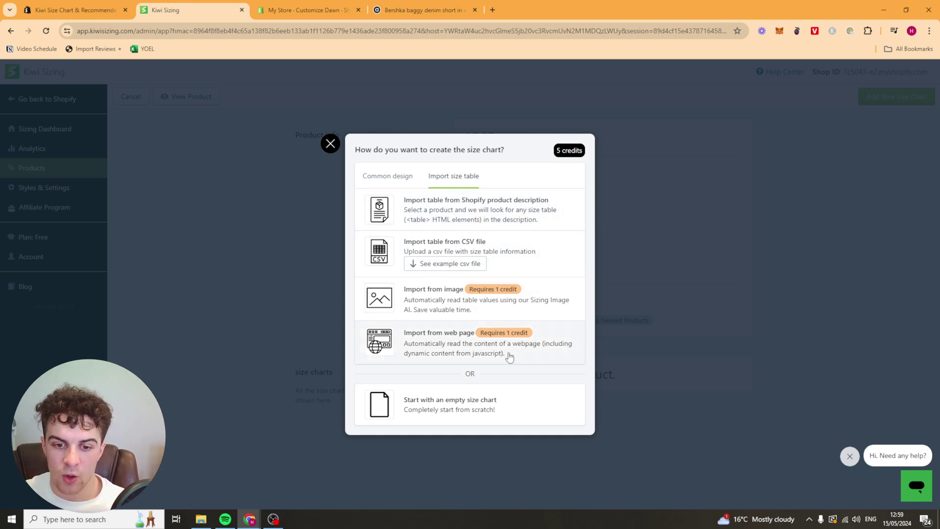
{"action": "left_click", "coordinate": [385, 185]}
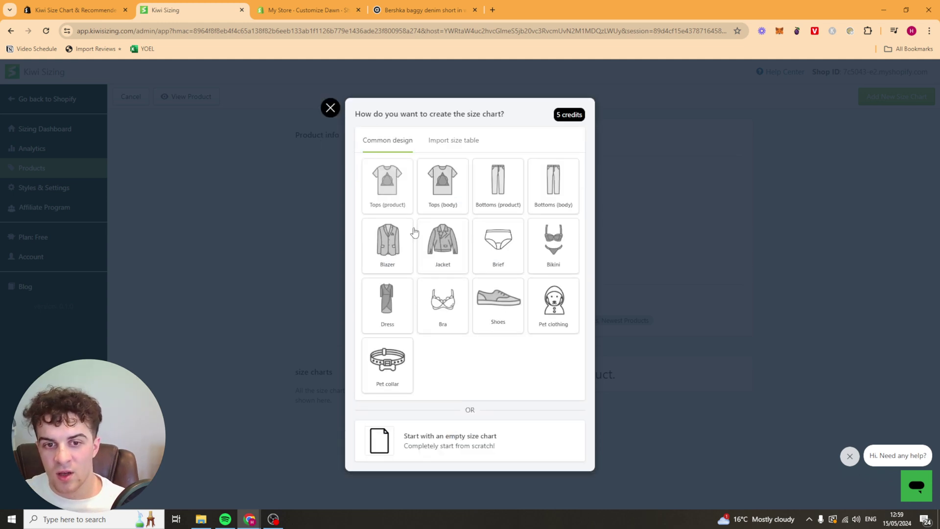
Start an empty size chart and set its size range to BIG, MEDIUM, LARGE
{"action": "left_click", "coordinate": [447, 455]}
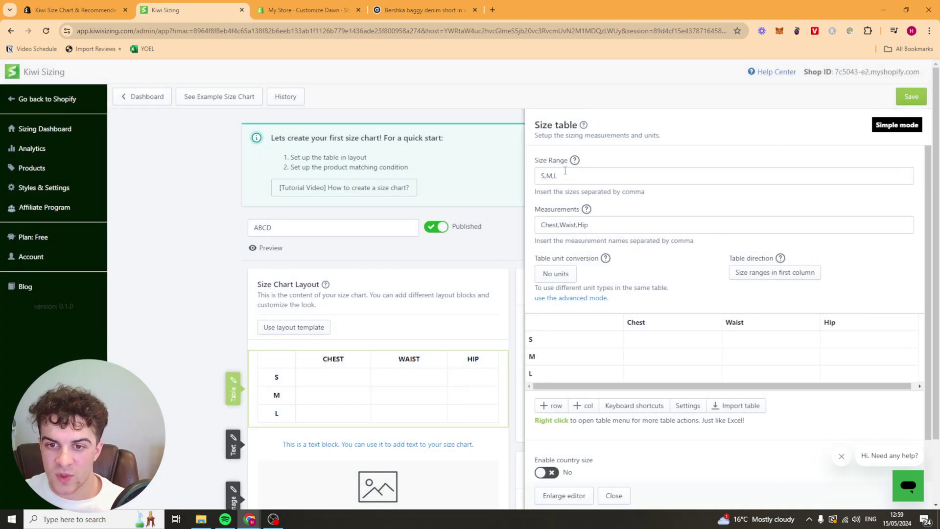
{"action": "left_click_drag", "start_coordinate": [570, 176], "coordinate": [498, 182]}
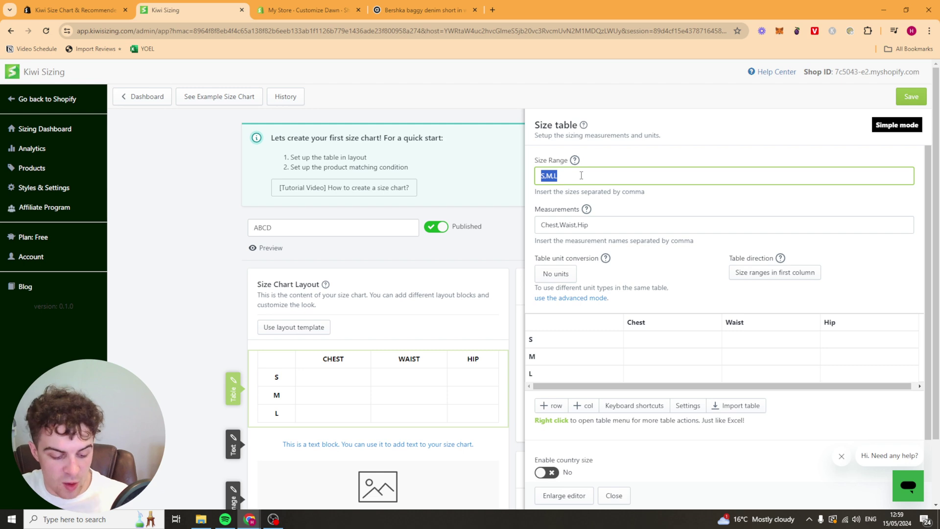
{"action": "type", "text": "BIG,MEDI"}
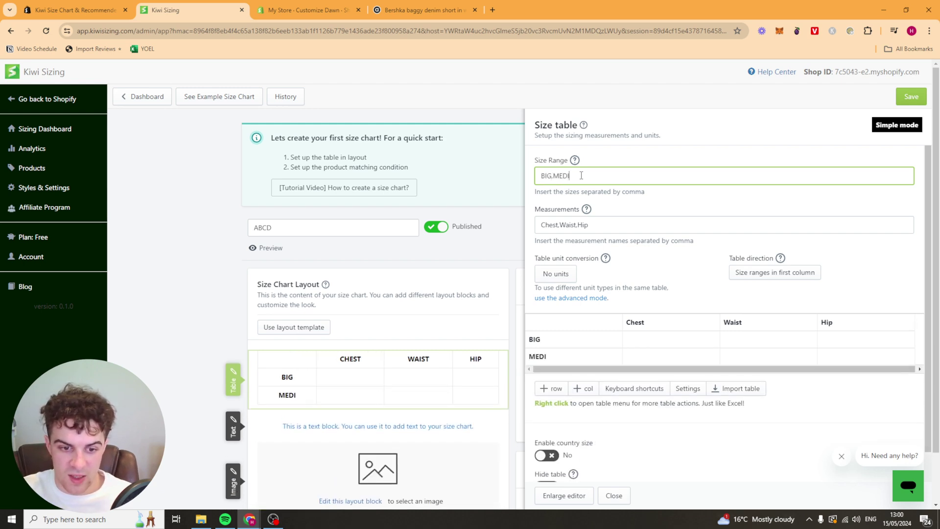
{"action": "type", "text": "UM,LARGE"}
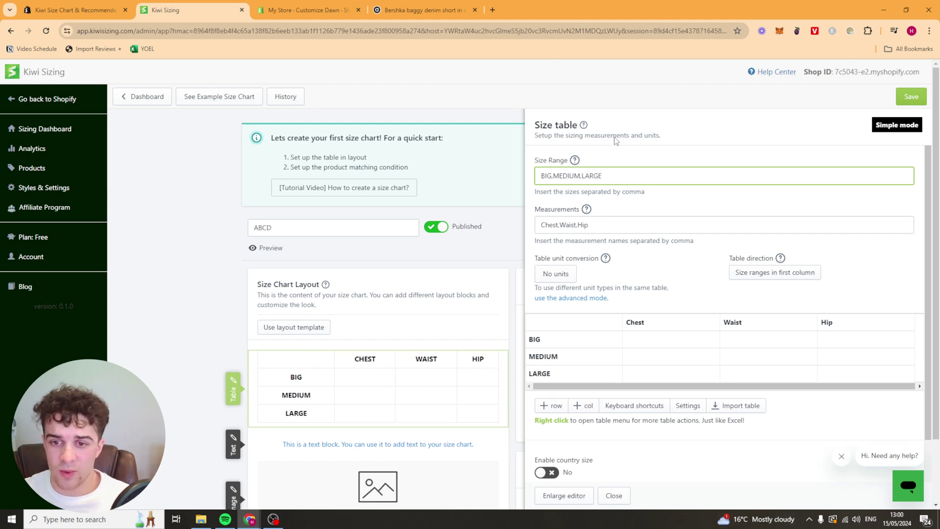
{"action": "left_click", "coordinate": [658, 206]}
Replace the measurement names with NECK, LEG, FOREHEAD
{"action": "scroll", "coordinate": [566, 230], "scroll_direction": "down", "scroll_amount": 1}
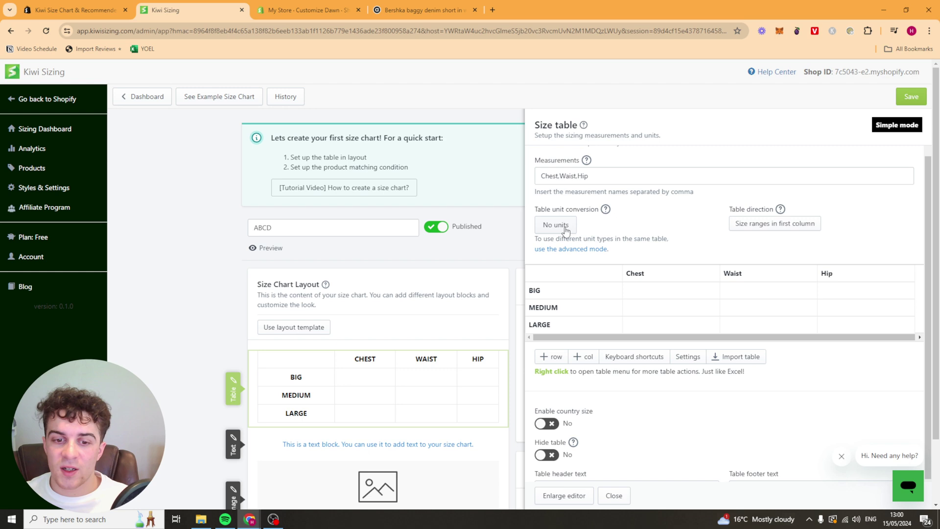
{"action": "left_click_drag", "start_coordinate": [592, 177], "coordinate": [519, 184]}
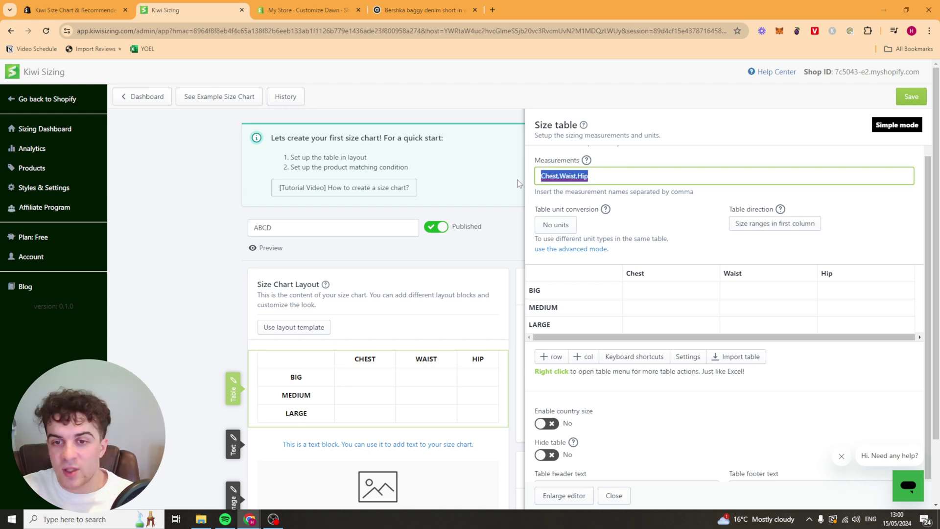
{"action": "type", "text": "NECK"}
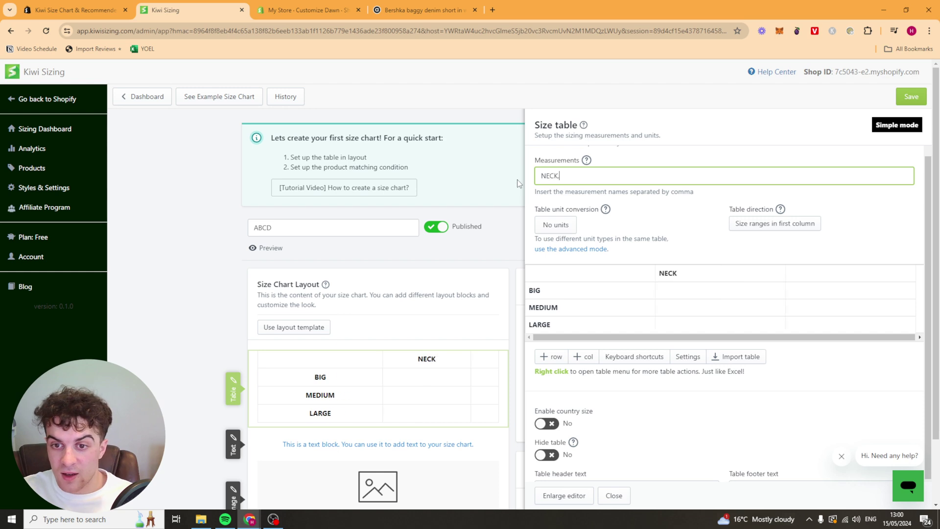
{"action": "type", "text": ","}
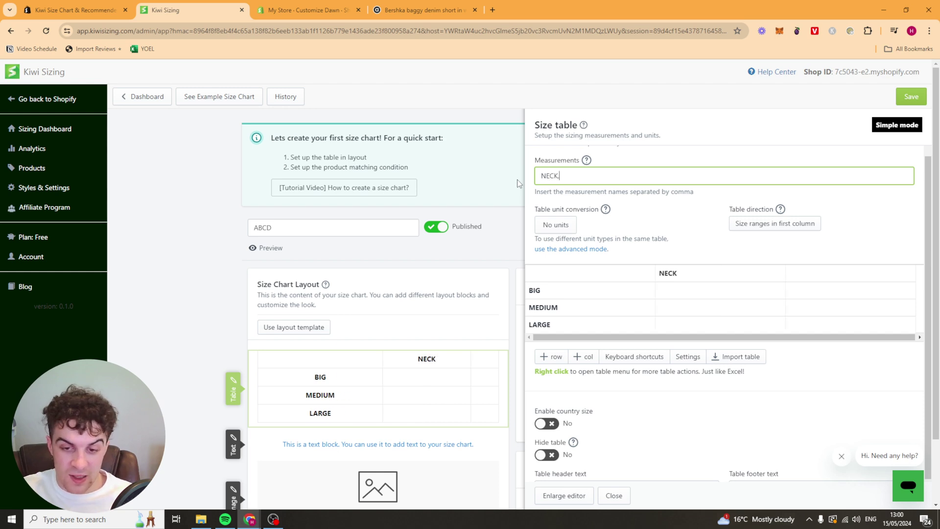
{"action": "type", "text": "LEG,"}
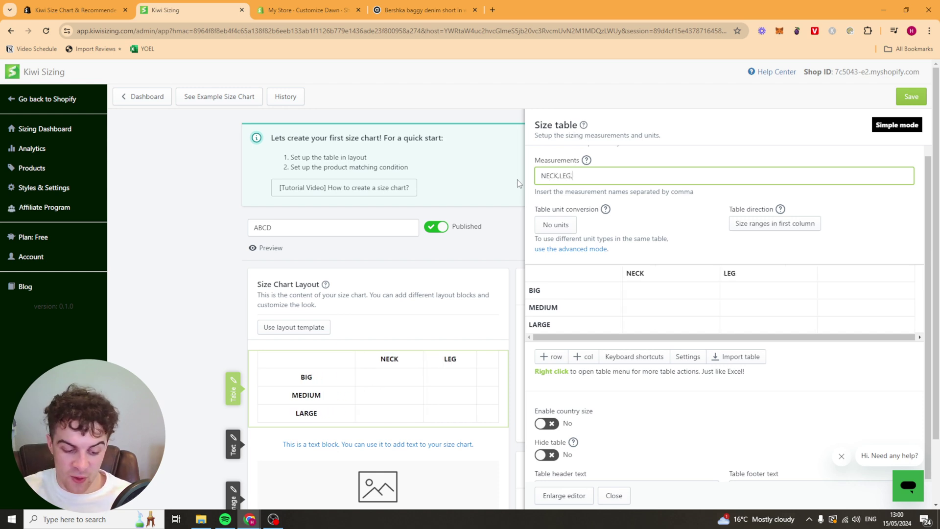
{"action": "type", "text": "FOREHEAD"}
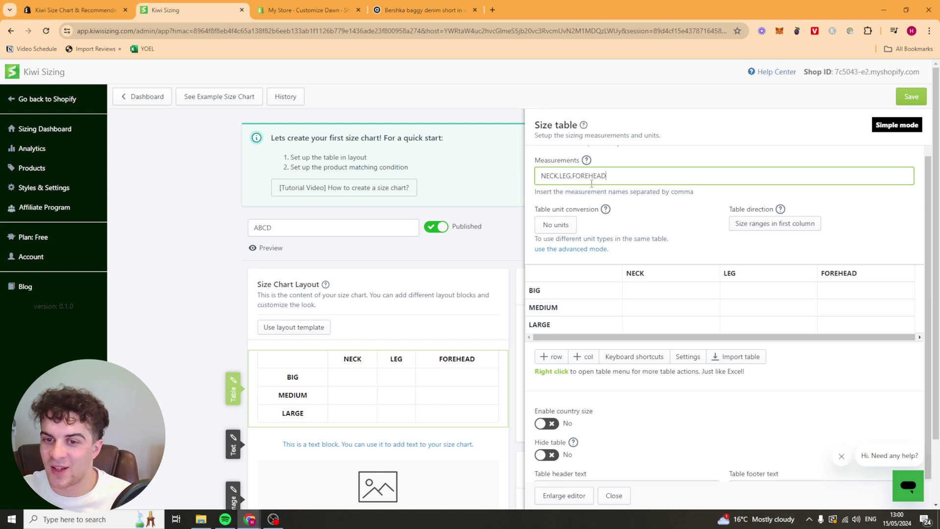
{"action": "left_click", "coordinate": [688, 202]}
Enter 40INCH in the BIG row's NECK cell of the size table
{"action": "left_click", "coordinate": [651, 292]}
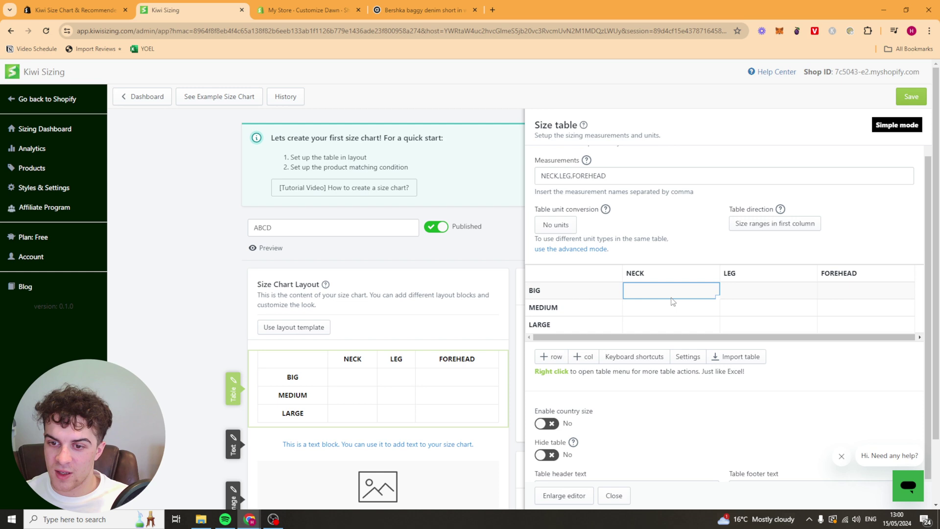
{"action": "type", "text": "F"}
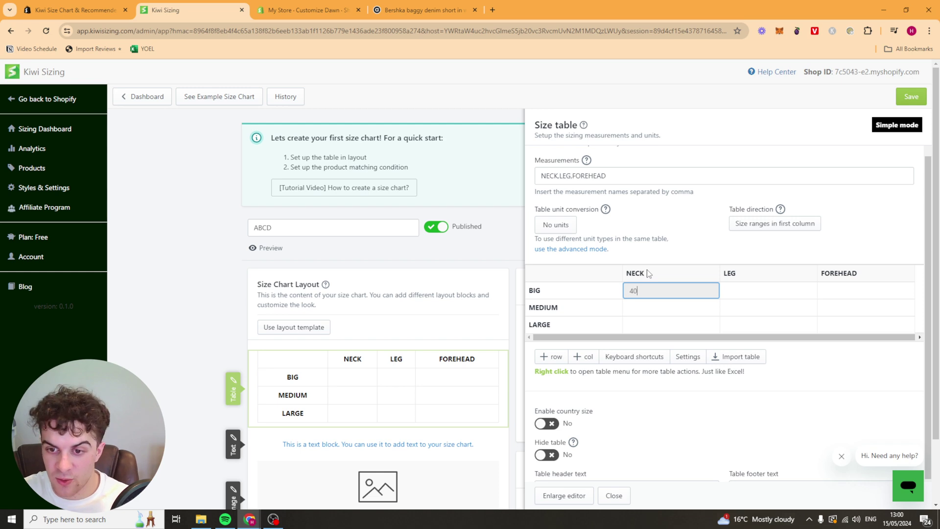
{"action": "left_click", "coordinate": [732, 289]}
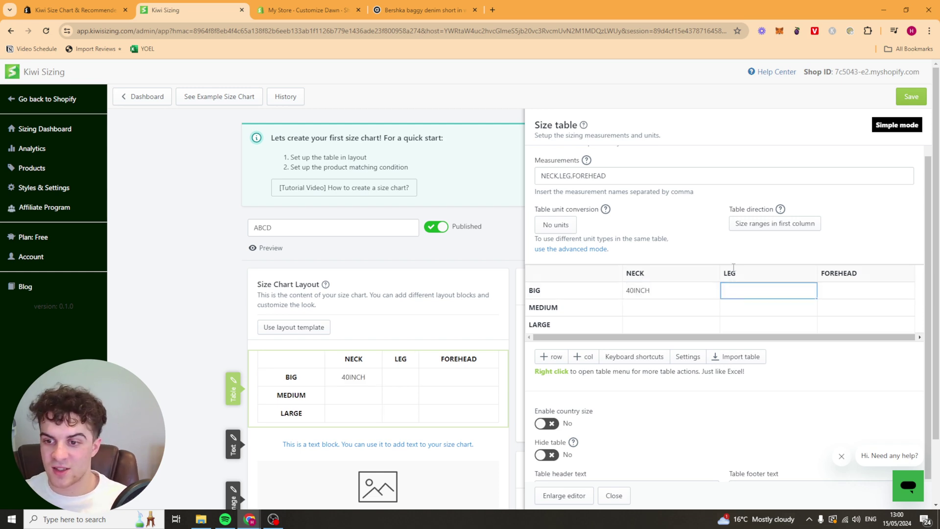
{"action": "left_click", "coordinate": [688, 293]}
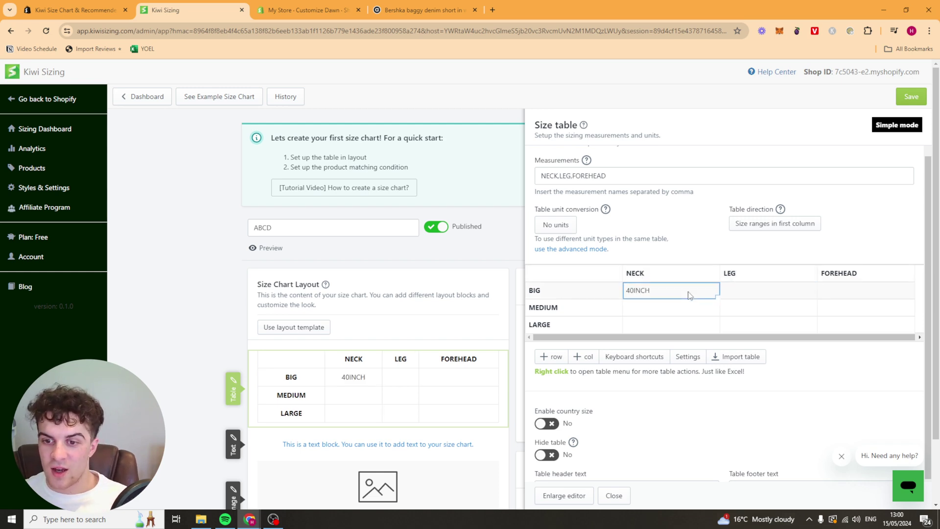
Set table unit conversion to inches → centimeter and enter 40 for the BIG row's NECK
{"action": "left_click", "coordinate": [562, 225]}
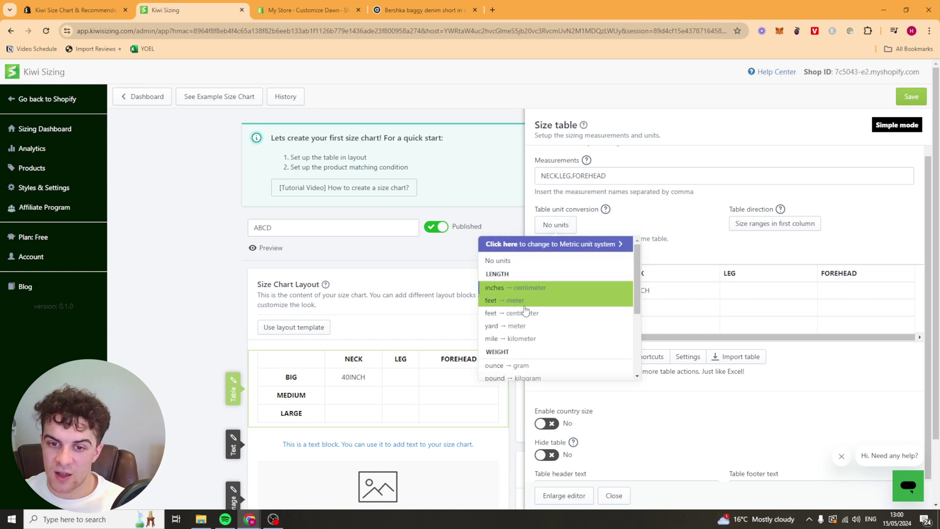
{"action": "left_click", "coordinate": [553, 290]}
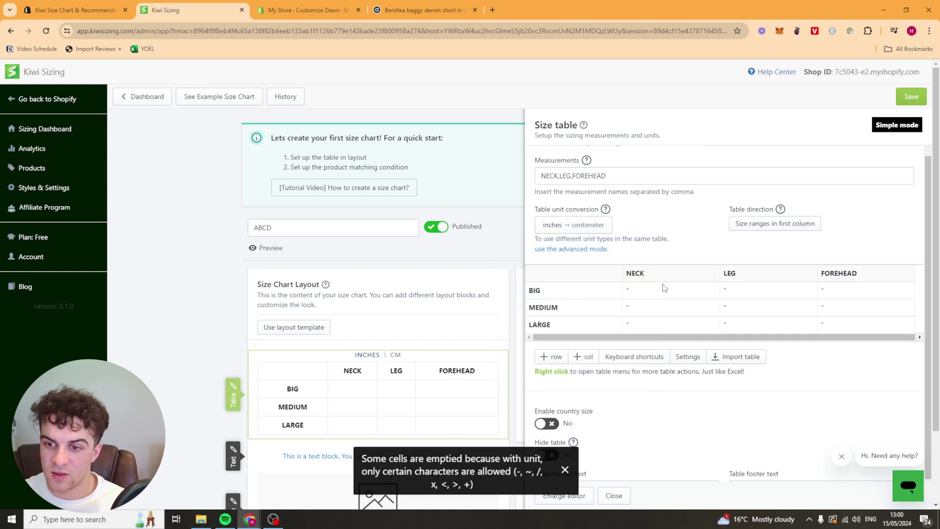
{"action": "left_click", "coordinate": [646, 296]}
{"action": "double_click", "coordinate": [630, 291]}
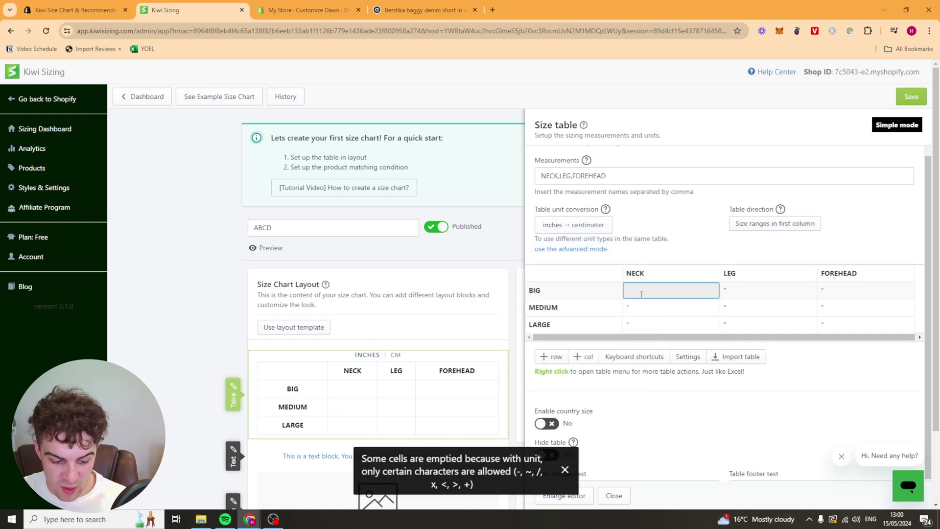
{"action": "type", "text": "40"}
{"action": "key", "text": "Return"}
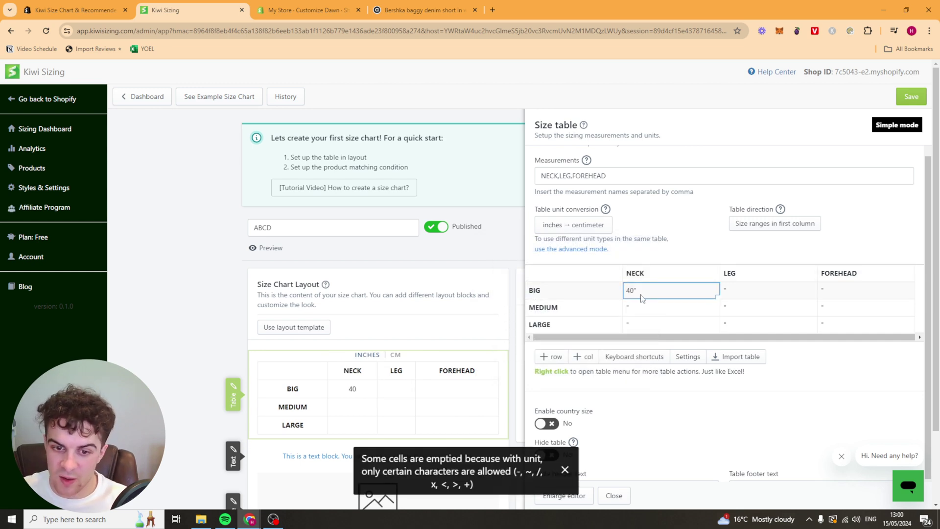
{"action": "left_click", "coordinate": [395, 356]}
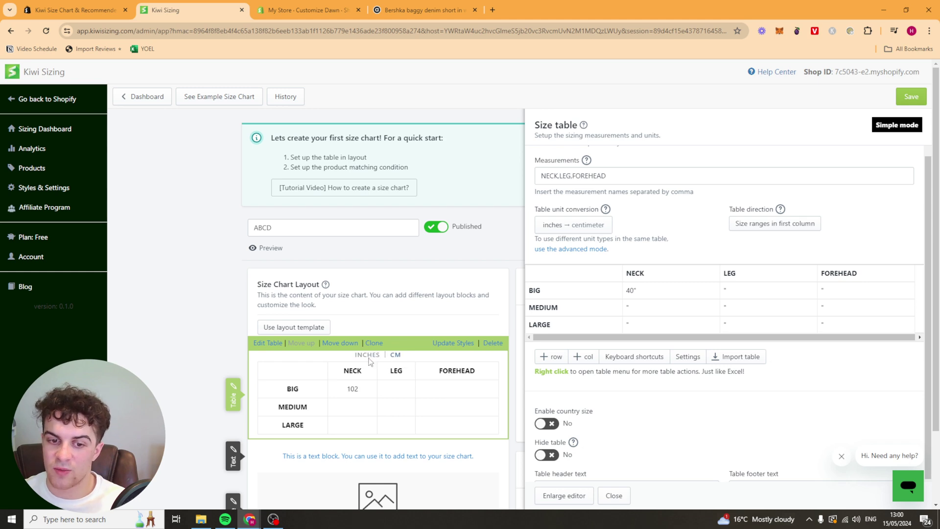
{"action": "left_click", "coordinate": [381, 358]}
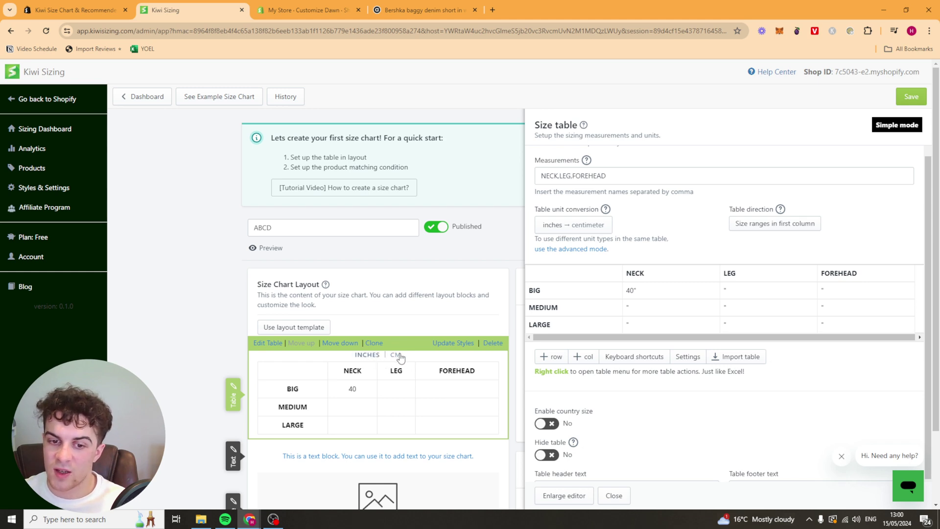
Enter 50 for LEG and 100 for FOREHEAD in the BIG row
{"action": "left_click", "coordinate": [646, 292]}
{"action": "left_click", "coordinate": [753, 292]}
{"action": "type", "text": "50"}
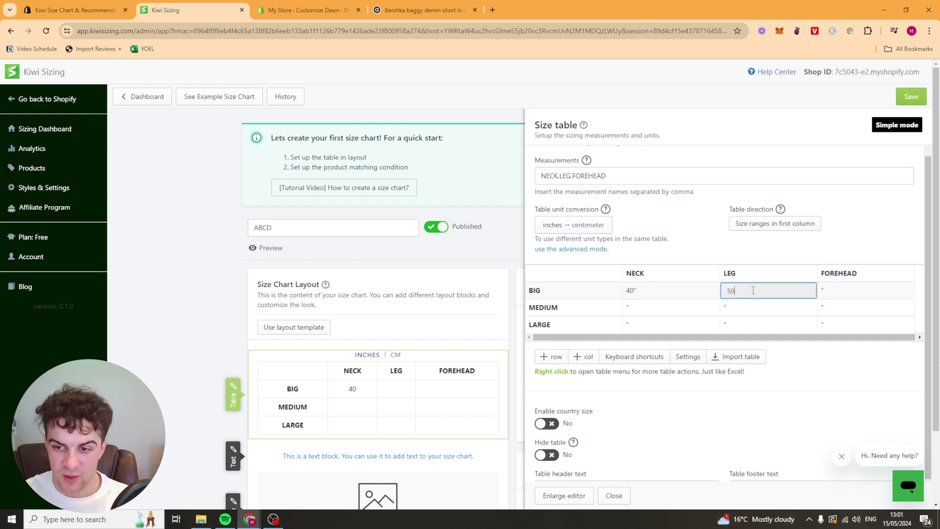
{"action": "key", "text": "Return"}
{"action": "key", "text": "Tab"}
{"action": "type", "text": "100"}
{"action": "key", "text": "Return"}
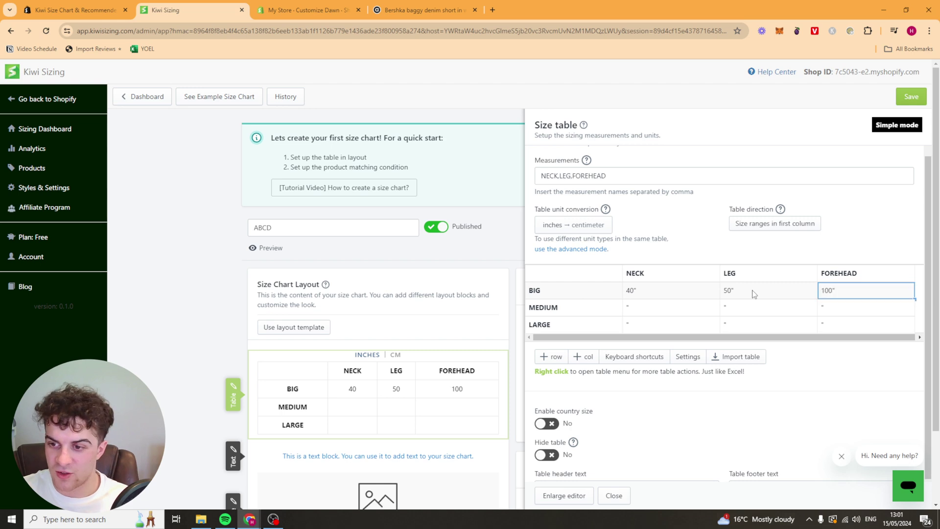
{"action": "key", "text": "Down"}
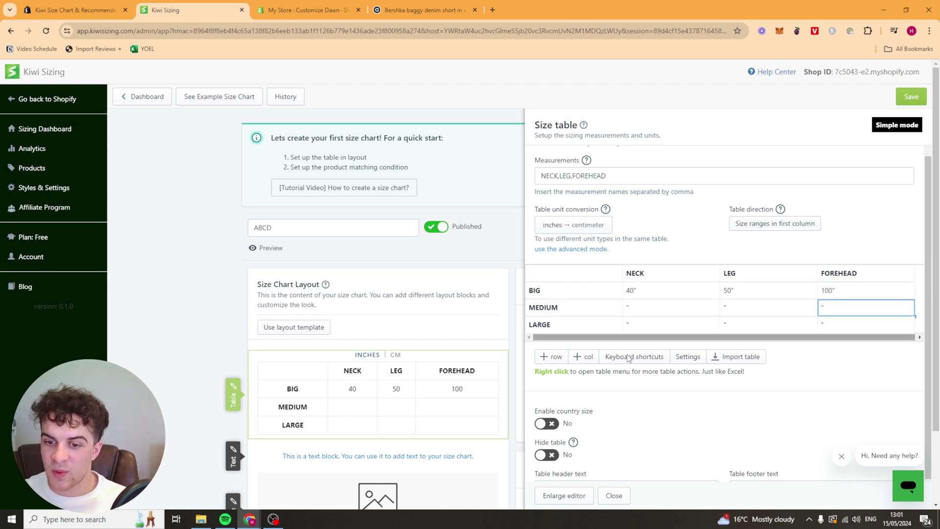
{"action": "scroll", "coordinate": [705, 335], "scroll_direction": "down", "scroll_amount": 1}
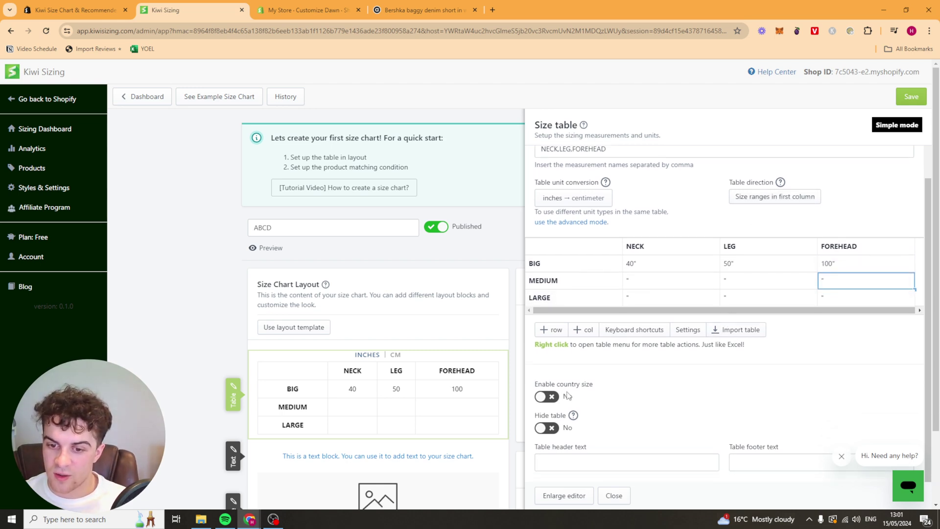
Save the ABCD size chart, dismiss the review popup and notice, and close the size table panel
{"action": "left_click", "coordinate": [911, 98]}
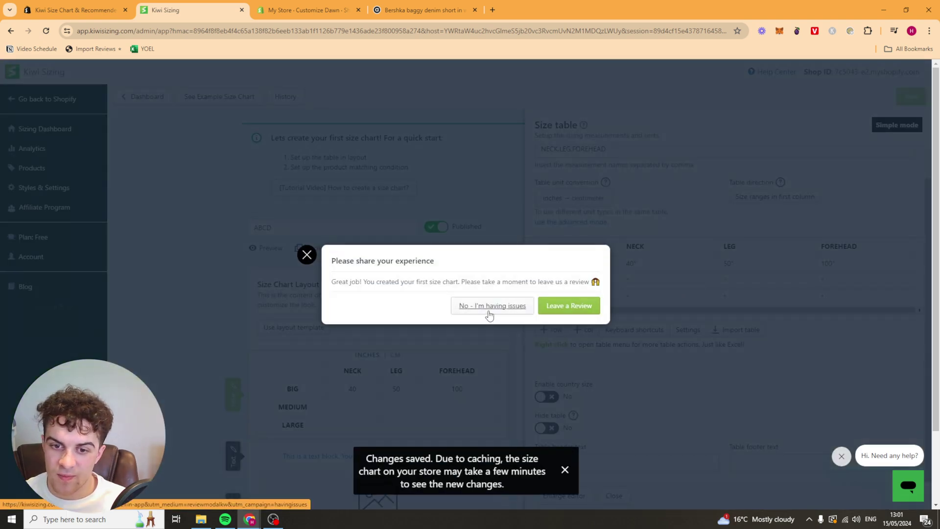
{"action": "left_click", "coordinate": [306, 254]}
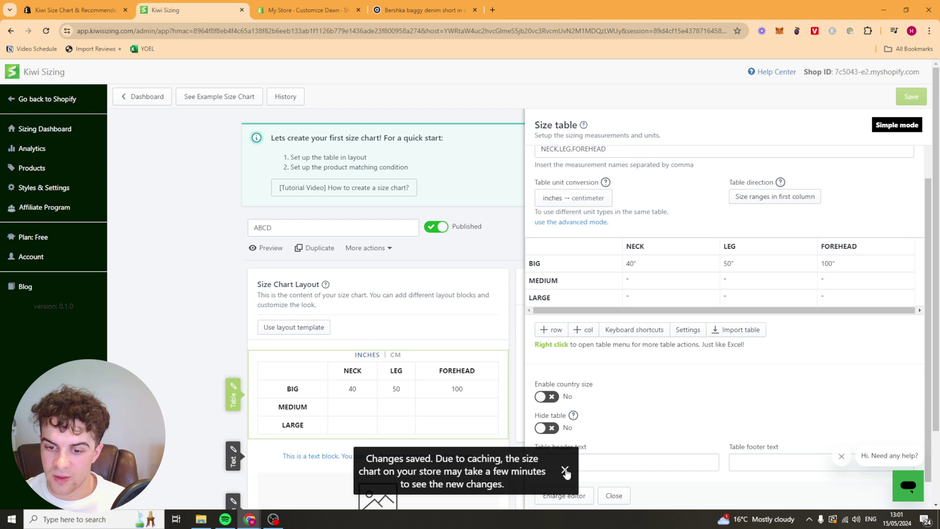
{"action": "left_click", "coordinate": [565, 470]}
{"action": "left_click", "coordinate": [613, 496]}
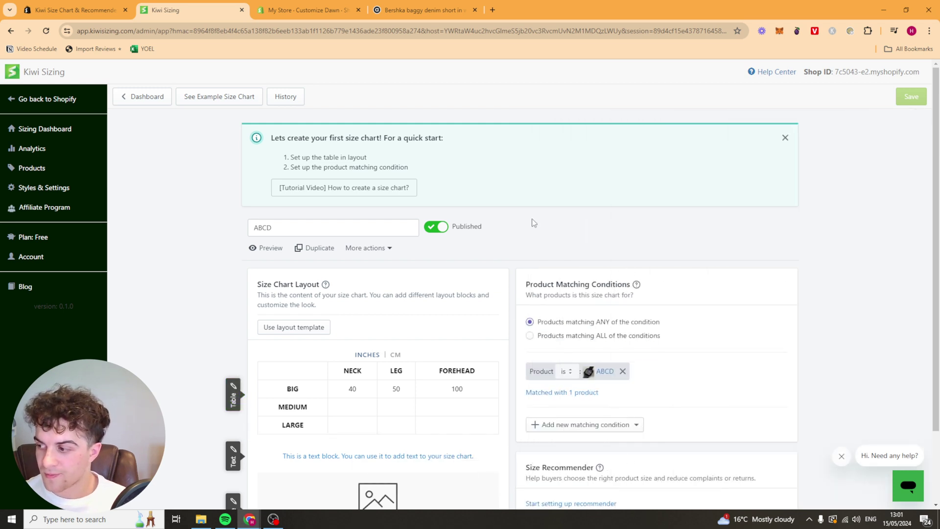
Expand the Size Recommender section to list the available recommender types
{"action": "scroll", "coordinate": [813, 206], "scroll_direction": "down", "scroll_amount": 2}
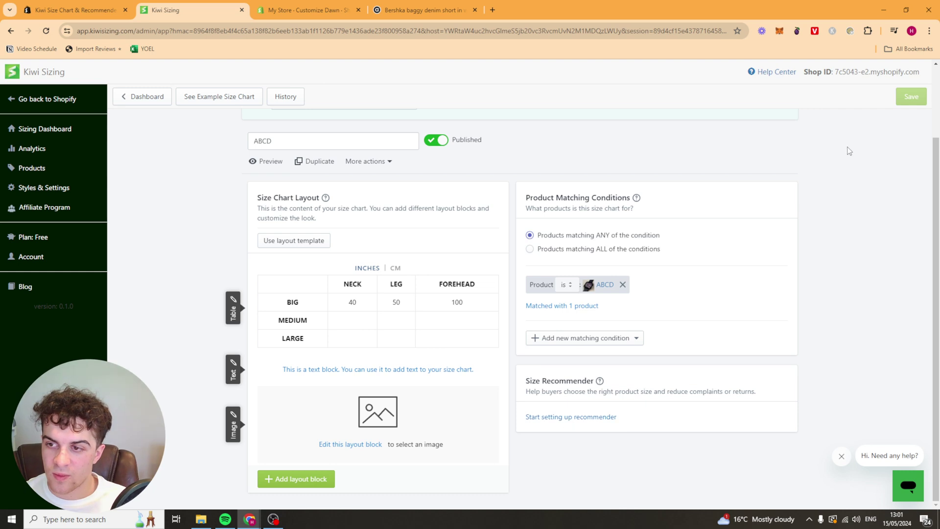
{"action": "left_click", "coordinate": [587, 417]}
{"action": "scroll", "coordinate": [595, 406], "scroll_direction": "down", "scroll_amount": 1}
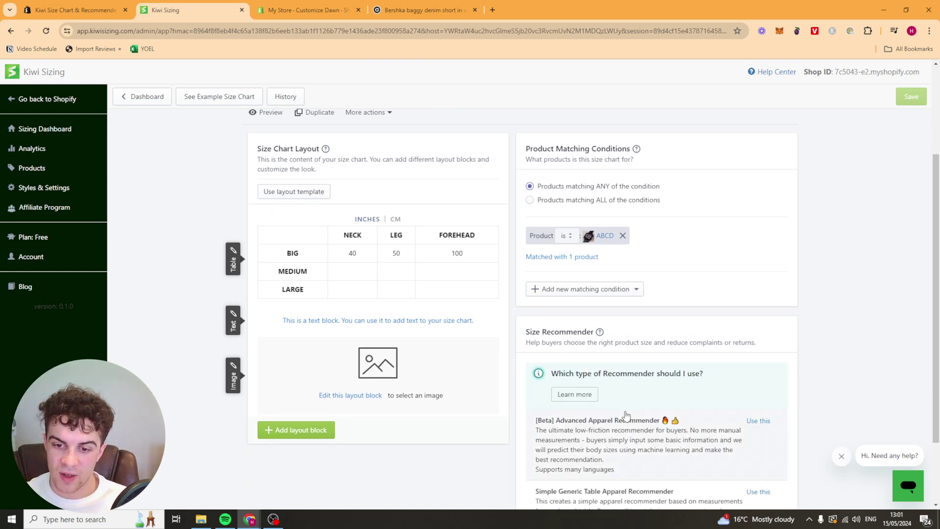
{"action": "scroll", "coordinate": [622, 417], "scroll_direction": "down", "scroll_amount": 2}
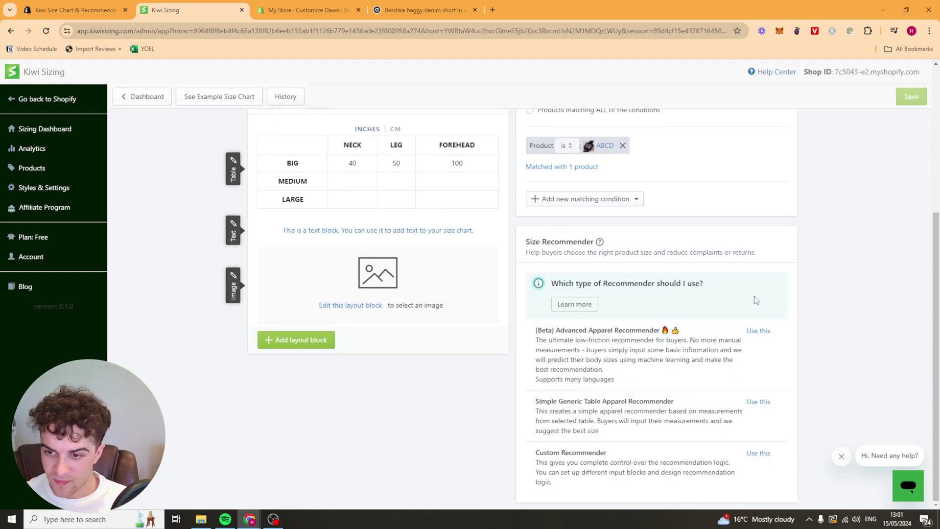
Choose the Advanced Apparel Recommender, review its Product & Fields Setup and Settings, and create it
{"action": "left_click", "coordinate": [758, 332]}
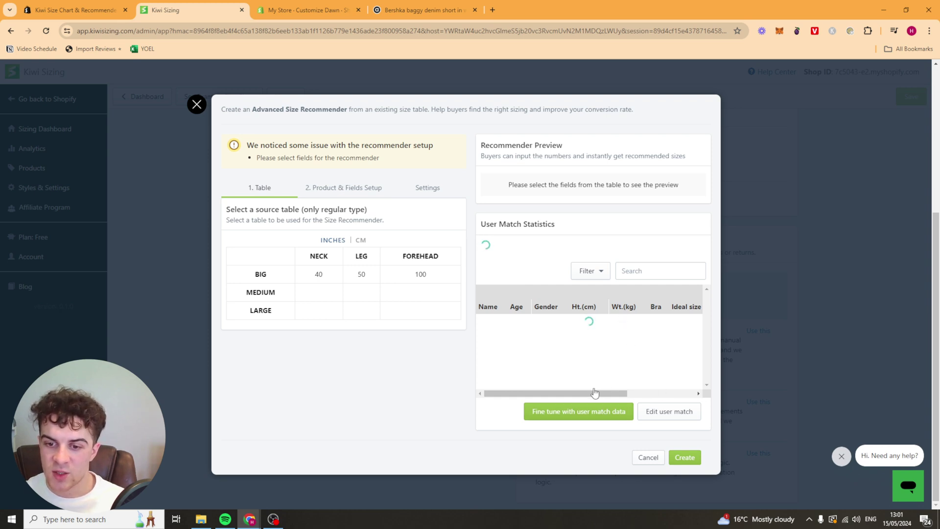
{"action": "mouse_move", "coordinate": [594, 393]}
{"action": "left_mouse_down"}
{"action": "mouse_move", "coordinate": [723, 389]}
{"action": "mouse_move", "coordinate": [592, 394]}
{"action": "left_mouse_up"}
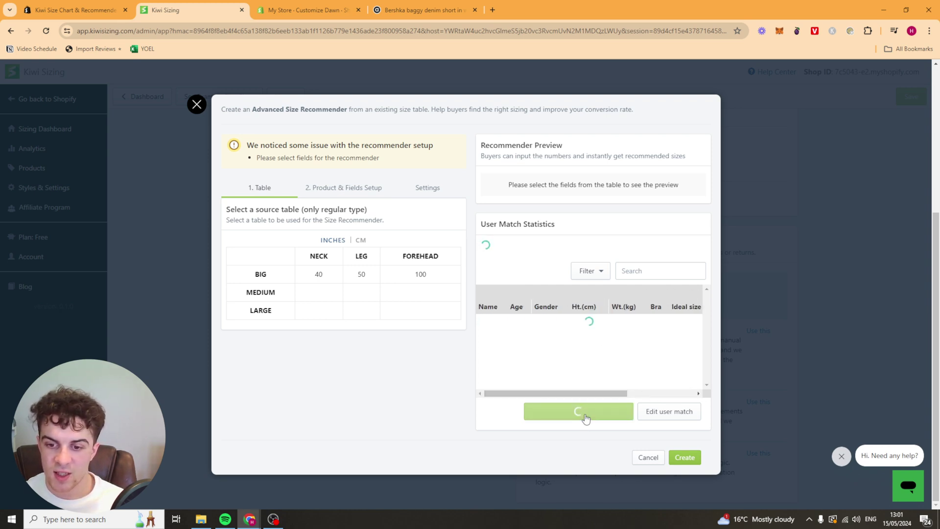
{"action": "left_click", "coordinate": [366, 189]}
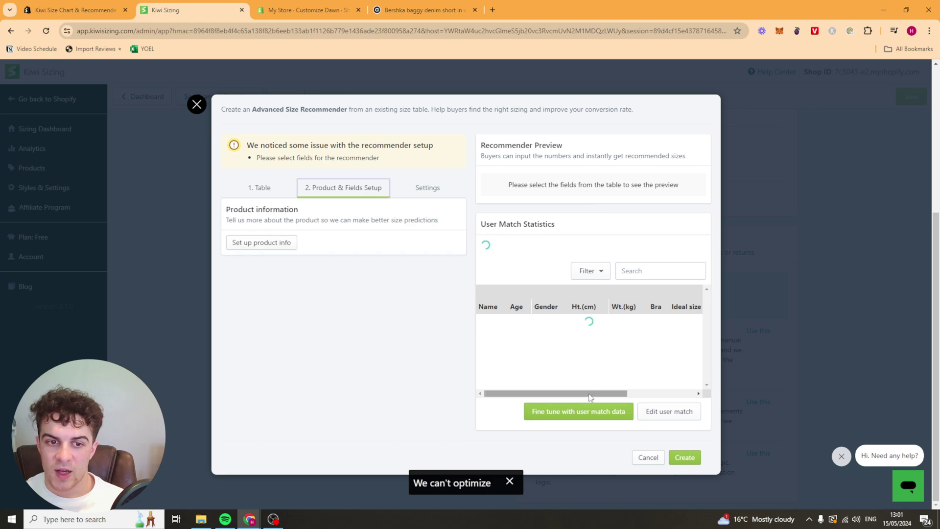
{"action": "left_click", "coordinate": [430, 188]}
{"action": "scroll", "coordinate": [626, 363], "scroll_direction": "down", "scroll_amount": 2}
{"action": "middle_click", "coordinate": [656, 379]}
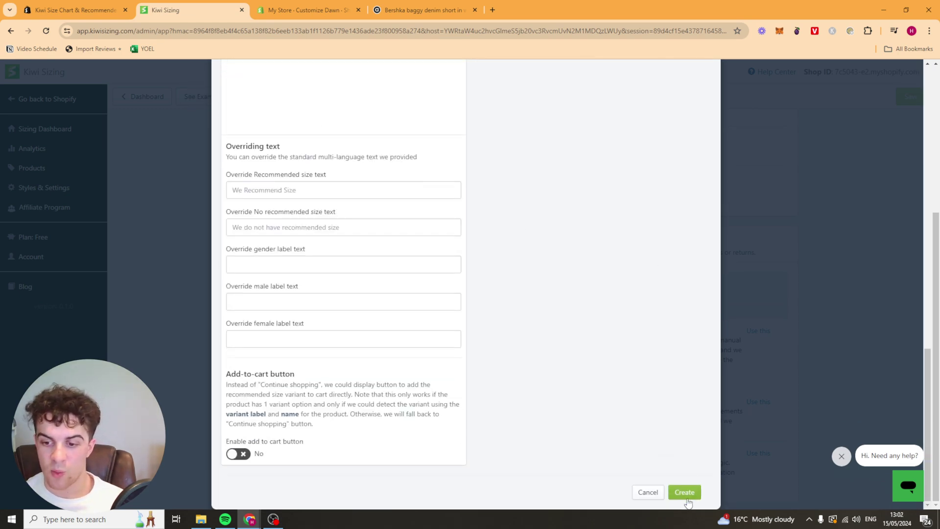
{"action": "left_click", "coordinate": [686, 492]}
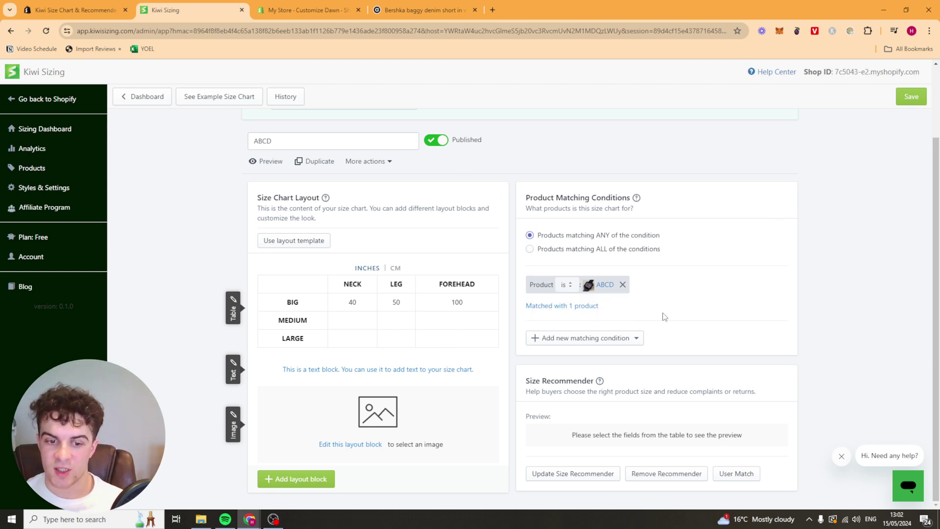
{"action": "scroll", "coordinate": [665, 317], "scroll_direction": "up", "scroll_amount": 2}
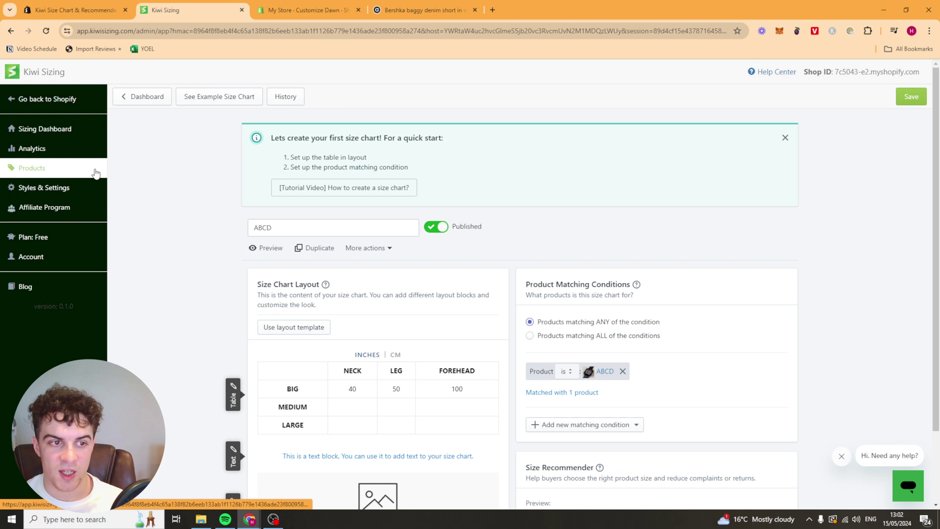
Review the Analytics graphs and Recommender Inputs, then go back to Graph metrics
{"action": "left_click", "coordinate": [32, 148]}
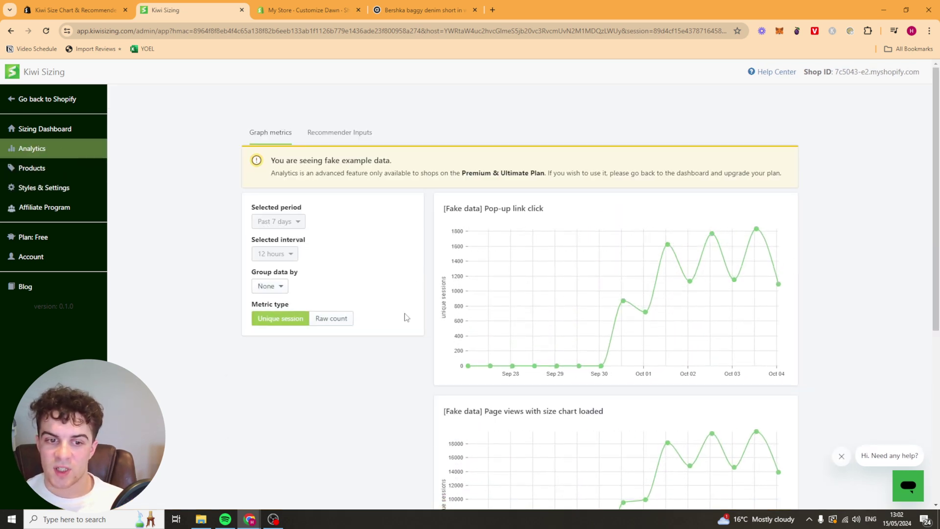
{"action": "scroll", "coordinate": [783, 253], "scroll_direction": "down", "scroll_amount": 6}
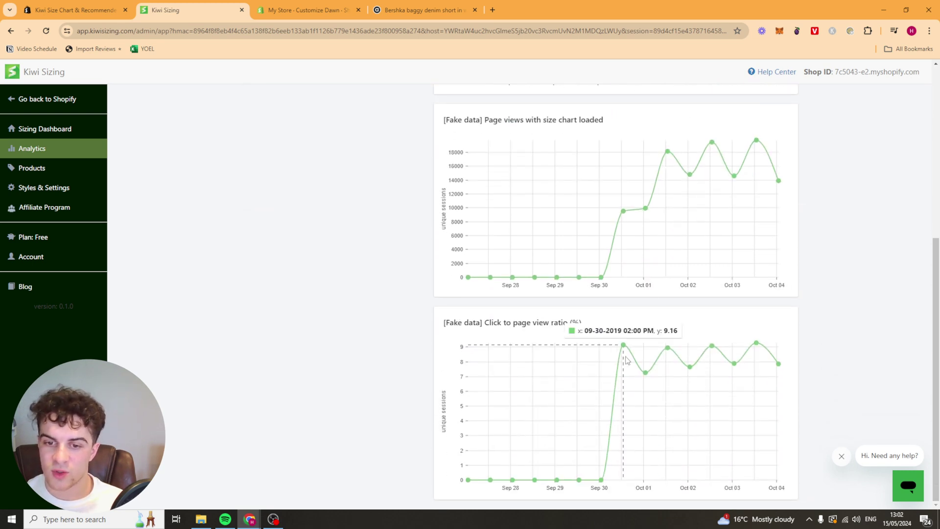
{"action": "scroll", "coordinate": [793, 377], "scroll_direction": "up", "scroll_amount": 6}
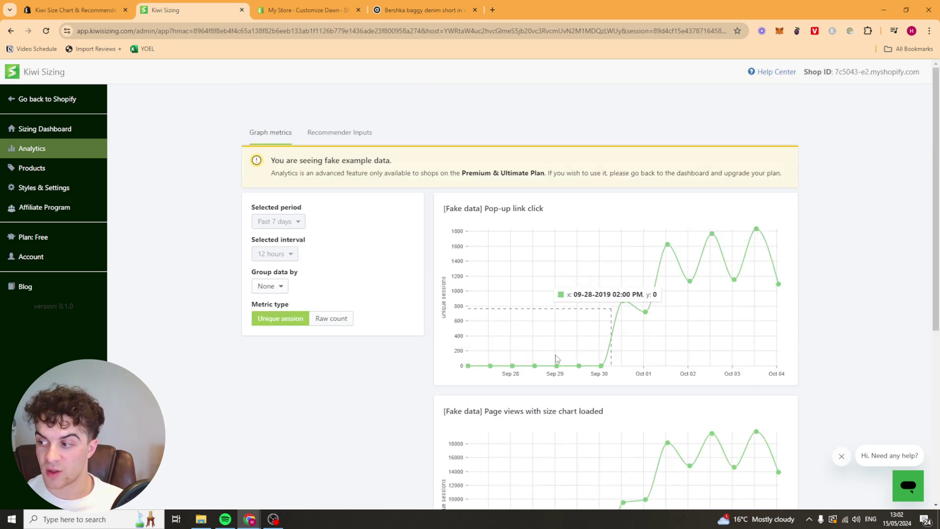
{"action": "left_click", "coordinate": [340, 133]}
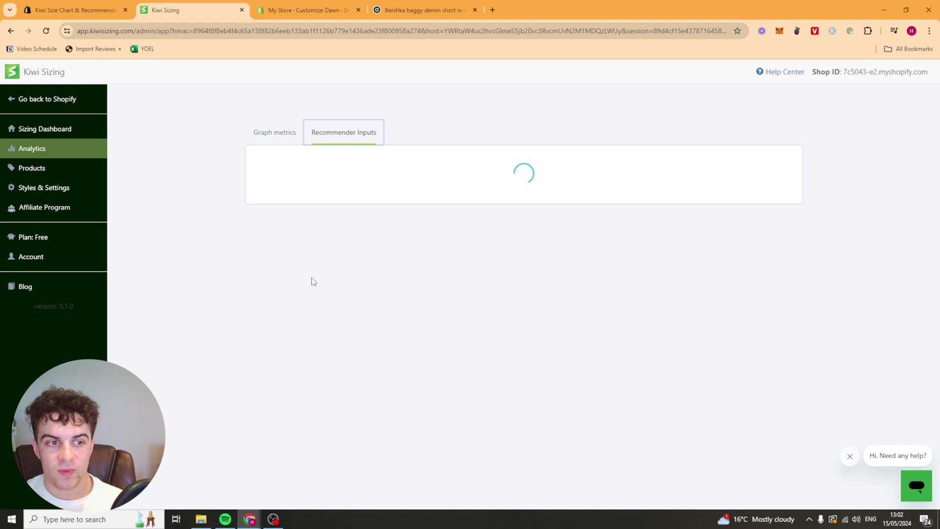
{"action": "left_click", "coordinate": [288, 139]}
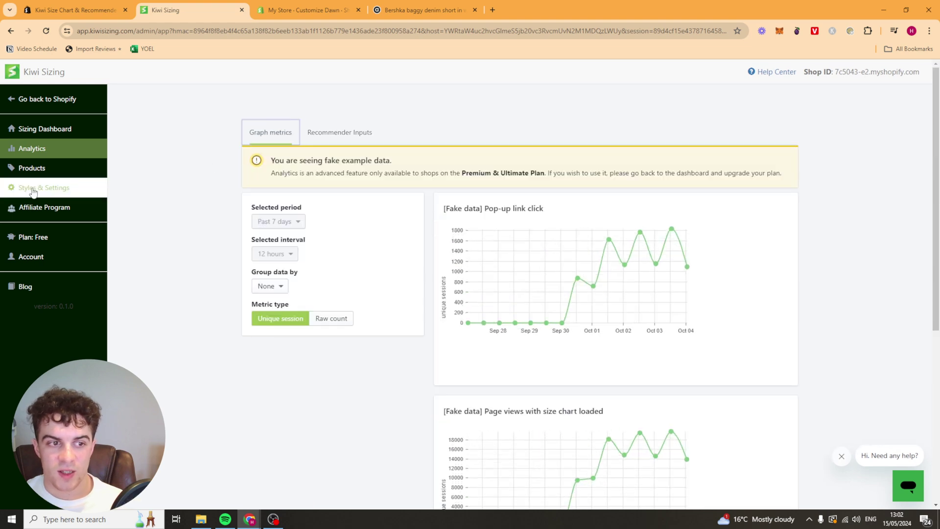
Browse the Styles & Settings Size Chart and Recommender tabs with their display, advanced, general and style sub-tabs
{"action": "left_click", "coordinate": [30, 190]}
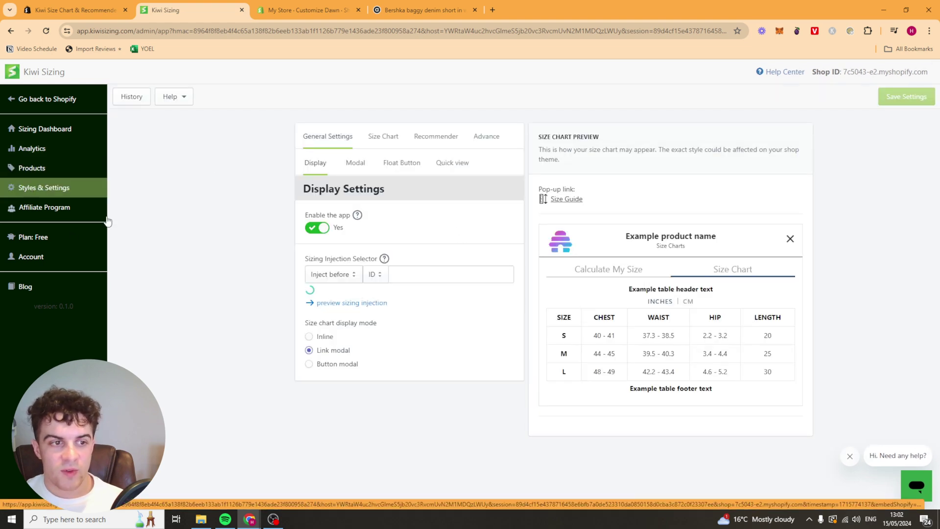
{"action": "left_click", "coordinate": [401, 137]}
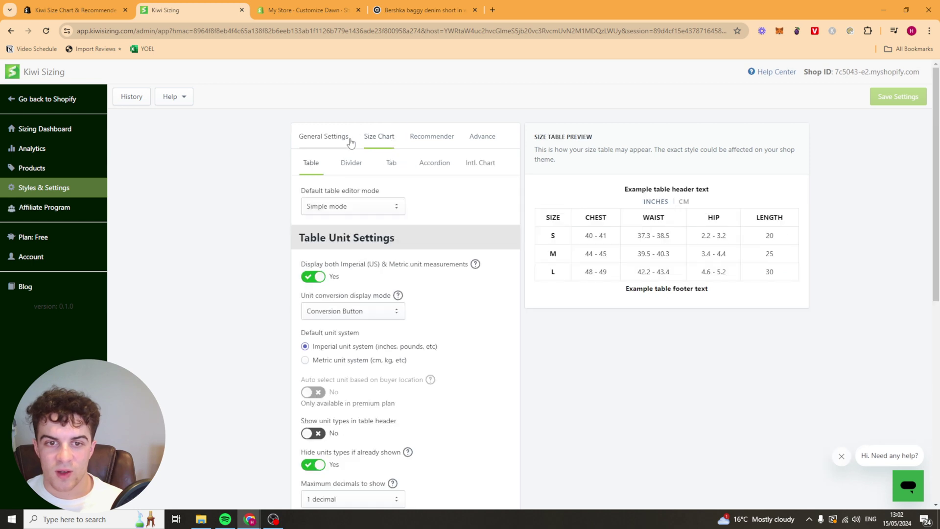
{"action": "left_click", "coordinate": [431, 137]}
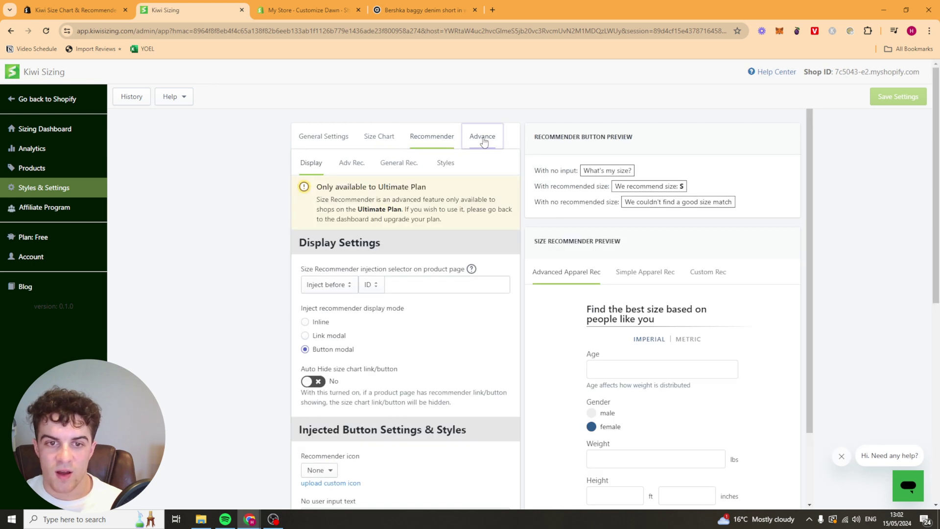
{"action": "left_click", "coordinate": [483, 139]}
{"action": "left_click", "coordinate": [433, 139]}
{"action": "left_click", "coordinate": [355, 164]}
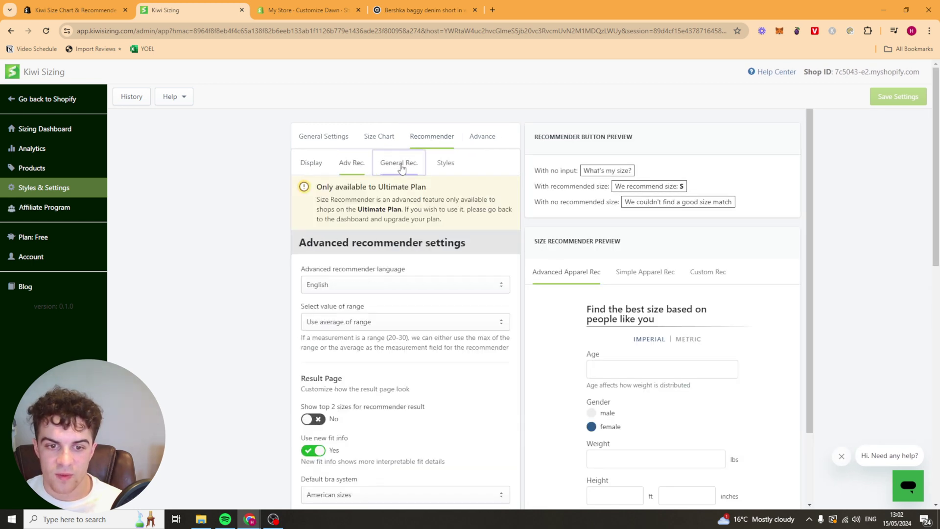
{"action": "left_click", "coordinate": [446, 163]}
{"action": "left_click", "coordinate": [311, 163]}
{"action": "left_click", "coordinate": [351, 162]}
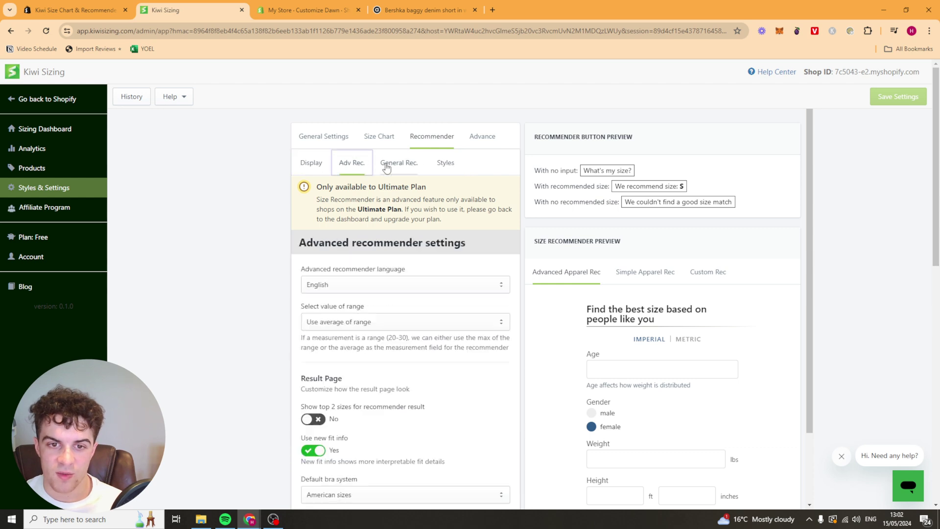
{"action": "left_click", "coordinate": [398, 163]}
{"action": "left_click", "coordinate": [446, 162]}
{"action": "scroll", "coordinate": [364, 245], "scroll_direction": "down", "scroll_amount": 2}
{"action": "scroll", "coordinate": [365, 245], "scroll_direction": "down", "scroll_amount": 2}
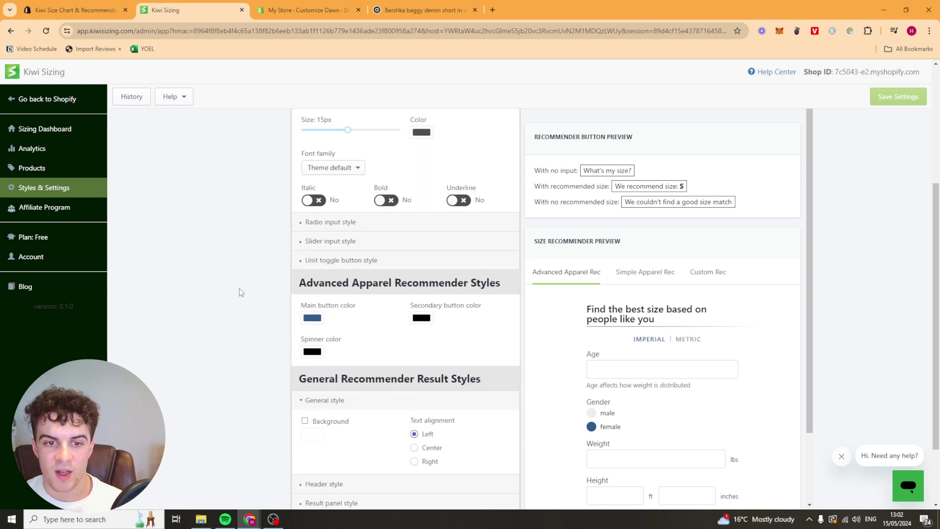
{"action": "scroll", "coordinate": [197, 182], "scroll_direction": "up", "scroll_amount": 4}
Review the Advance tab's Google Analytics, custom CSS and other options, then return to the Sizing Dashboard
{"action": "left_click", "coordinate": [485, 138]}
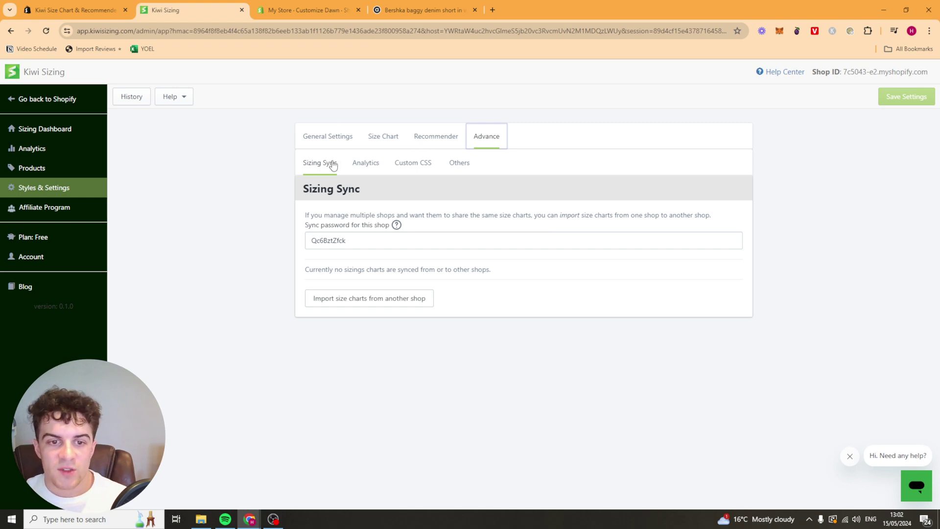
{"action": "left_click", "coordinate": [365, 169]}
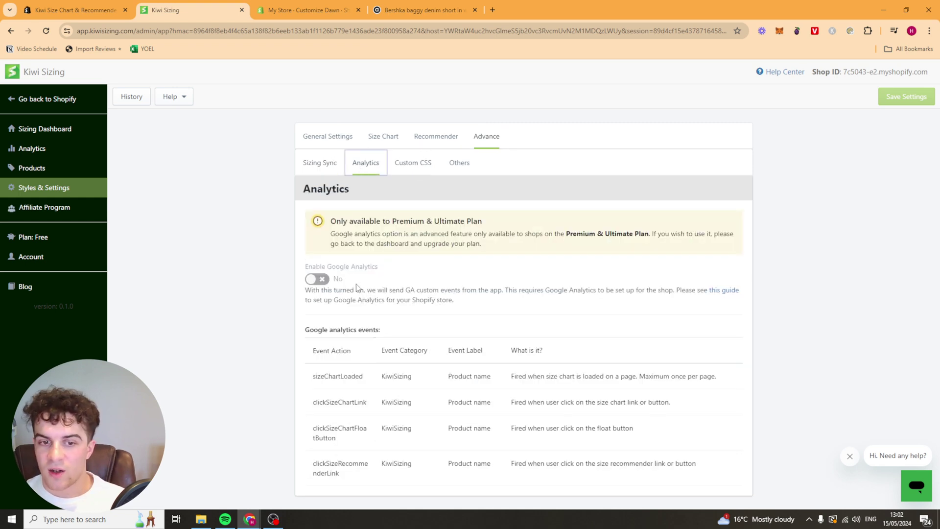
{"action": "left_click", "coordinate": [317, 278]}
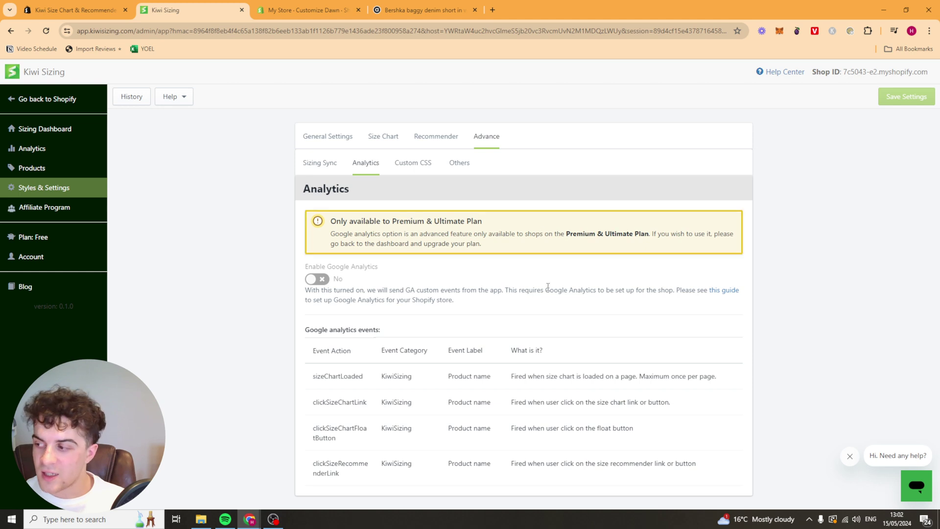
{"action": "left_click", "coordinate": [425, 163]}
{"action": "left_click", "coordinate": [460, 167]}
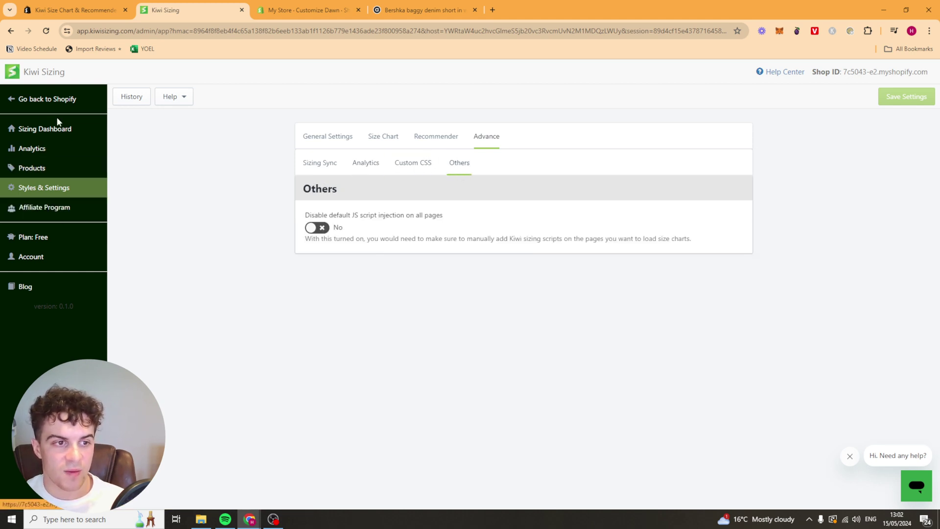
{"action": "left_click", "coordinate": [54, 130]}
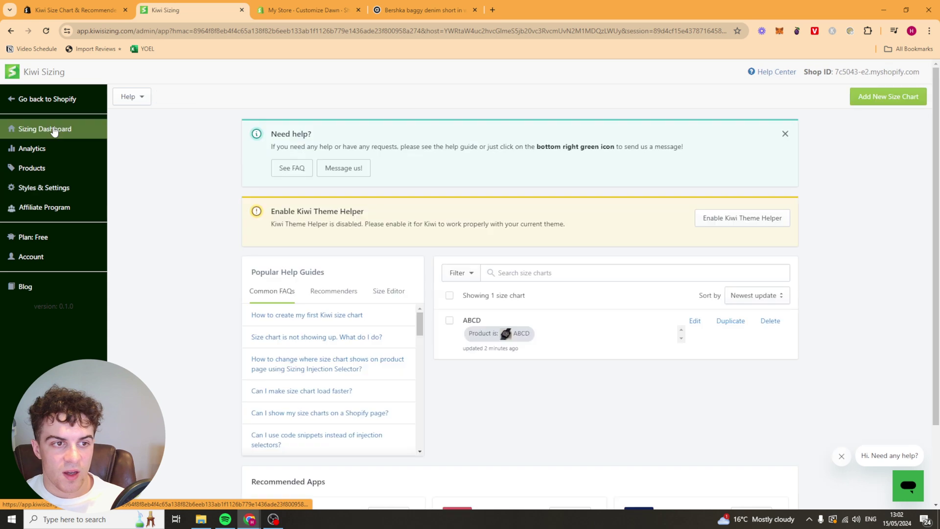
Open the pricing plans, compare annual and monthly billing, and read the Ultimate plan usage charge notes
{"action": "left_click", "coordinate": [48, 237]}
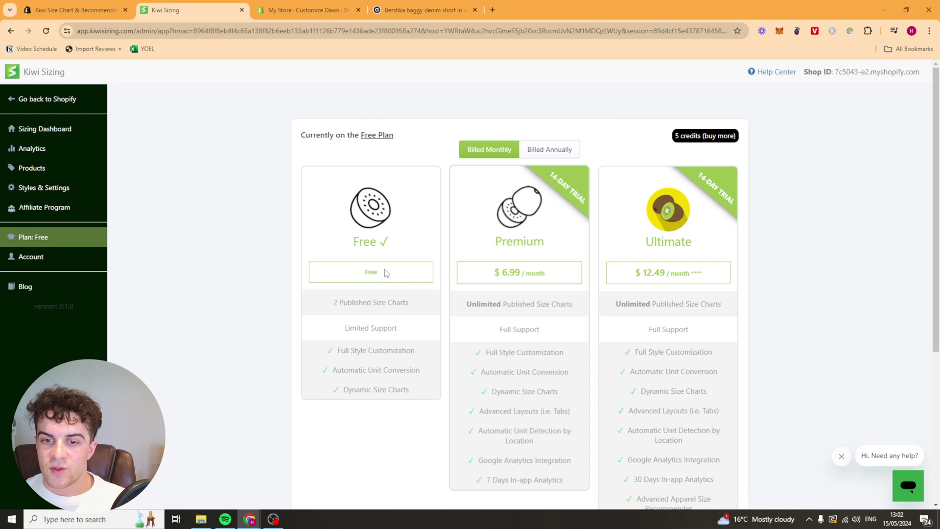
{"action": "left_click", "coordinate": [549, 149]}
{"action": "left_click", "coordinate": [485, 151]}
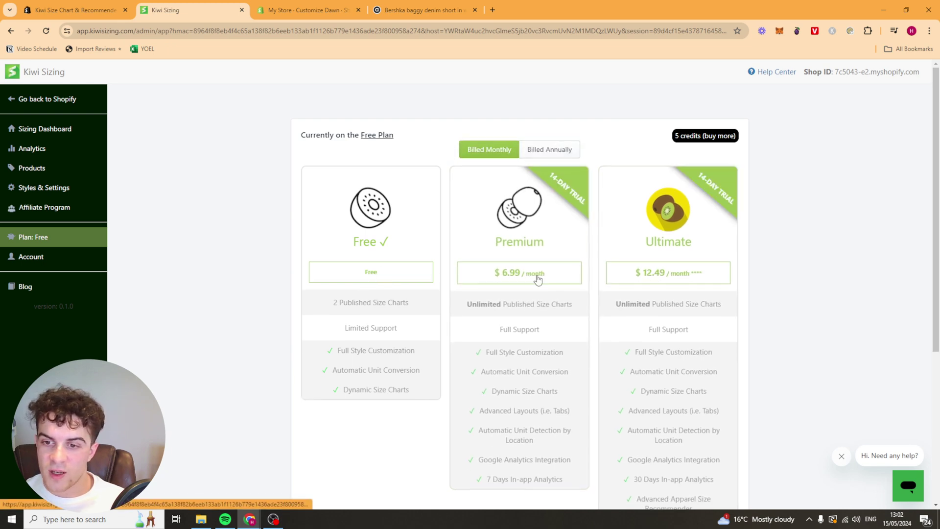
{"action": "scroll", "coordinate": [793, 220], "scroll_direction": "down", "scroll_amount": 5}
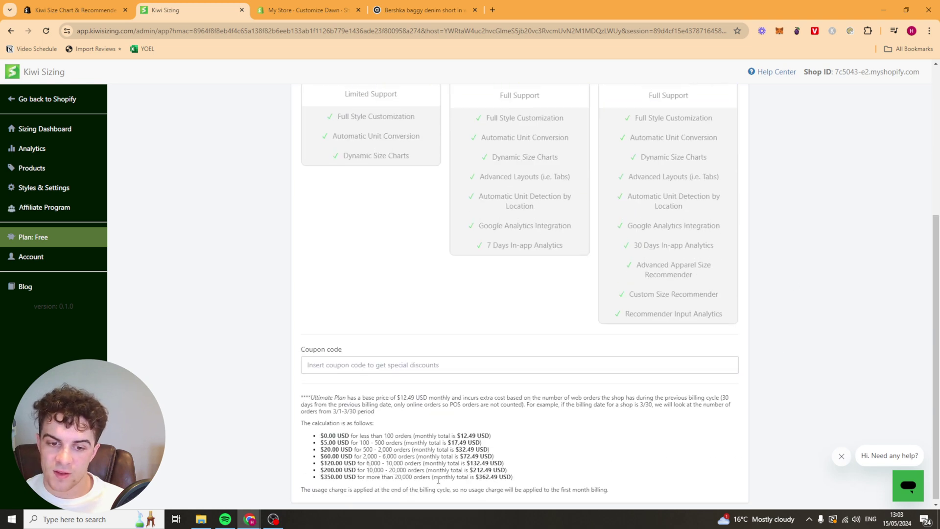
{"action": "left_click_drag", "start_coordinate": [530, 490], "coordinate": [321, 436]}
{"action": "triple_click", "coordinate": [414, 435]}
{"action": "triple_click", "coordinate": [429, 454]}
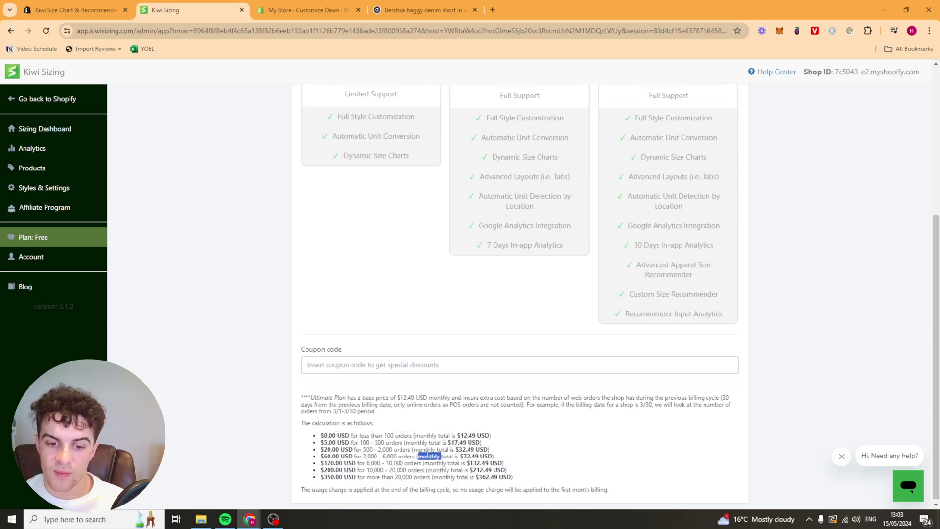
{"action": "left_click", "coordinate": [416, 439]}
{"action": "scroll", "coordinate": [599, 390], "scroll_direction": "up", "scroll_amount": 5}
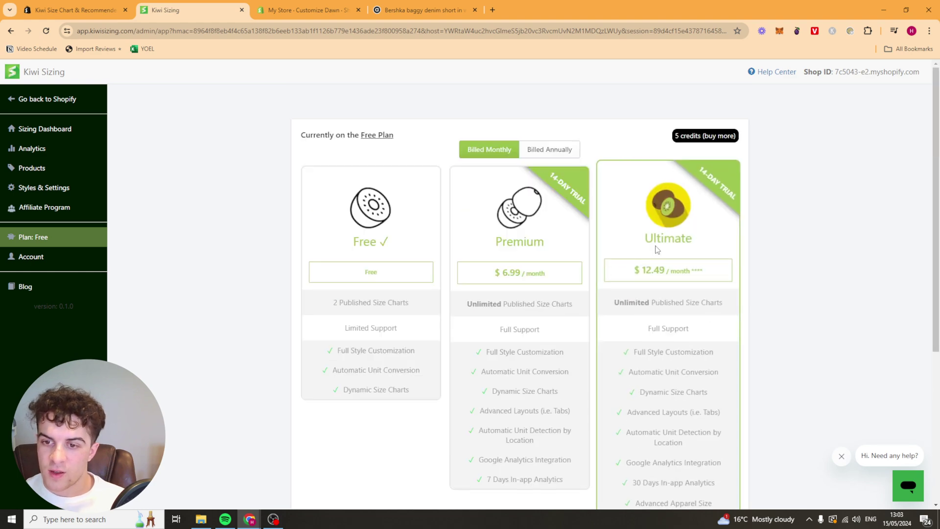
{"action": "scroll", "coordinate": [691, 319], "scroll_direction": "down", "scroll_amount": 2}
{"action": "scroll", "coordinate": [685, 226], "scroll_direction": "up", "scroll_amount": 2}
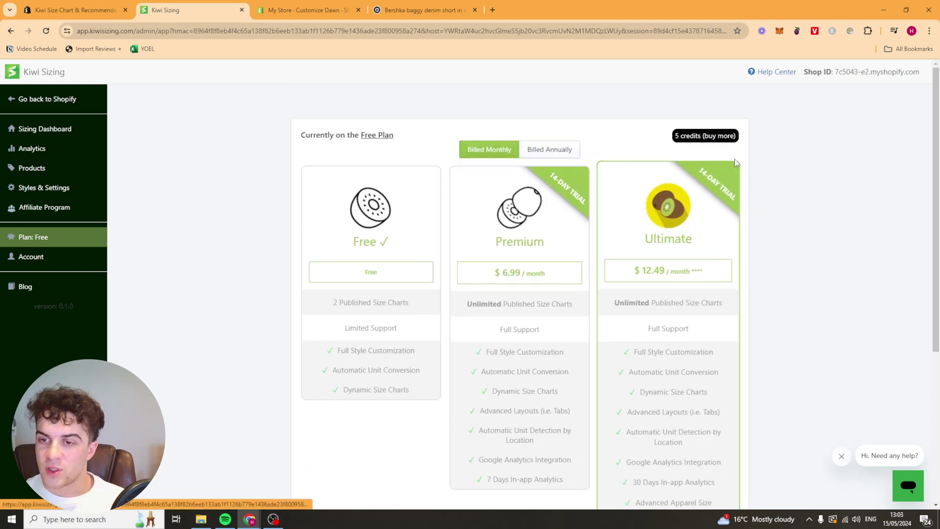
Start the Ultimate plan upgrade and cancel it, staying on the Free Plan
{"action": "left_click", "coordinate": [736, 207]}
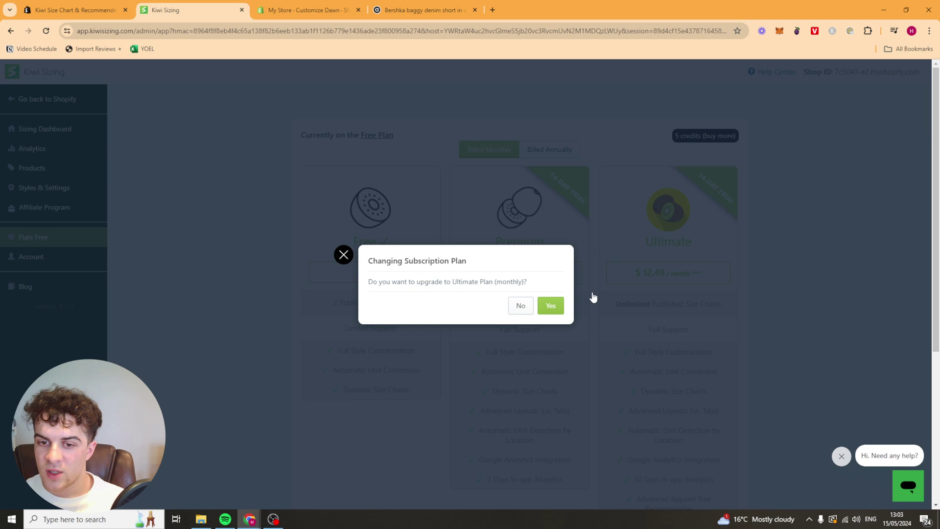
{"action": "left_click", "coordinate": [344, 255]}
{"action": "scroll", "coordinate": [748, 366], "scroll_direction": "down", "scroll_amount": 1}
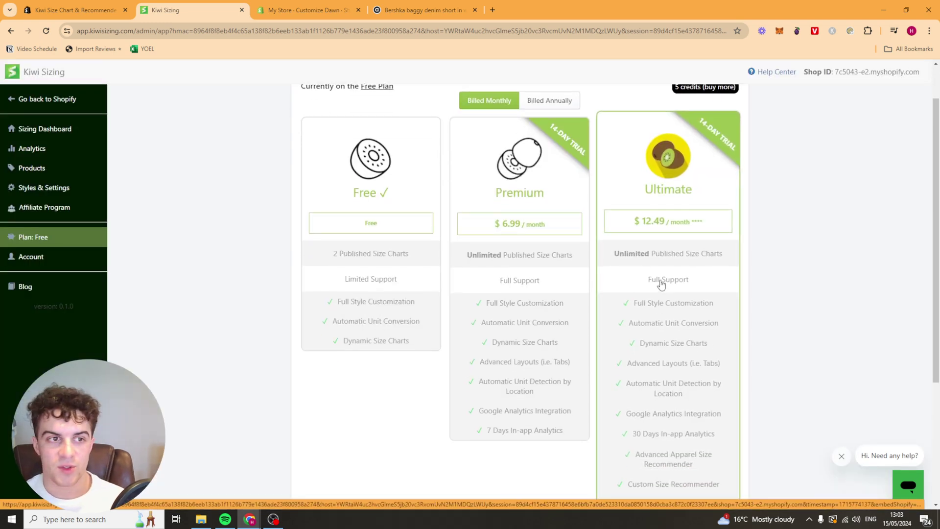
{"action": "scroll", "coordinate": [656, 279], "scroll_direction": "up", "scroll_amount": 1}
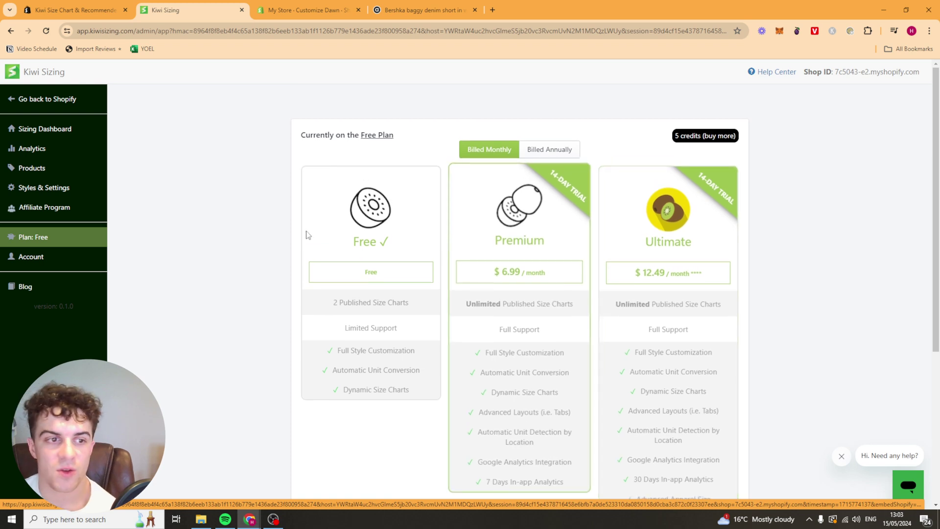